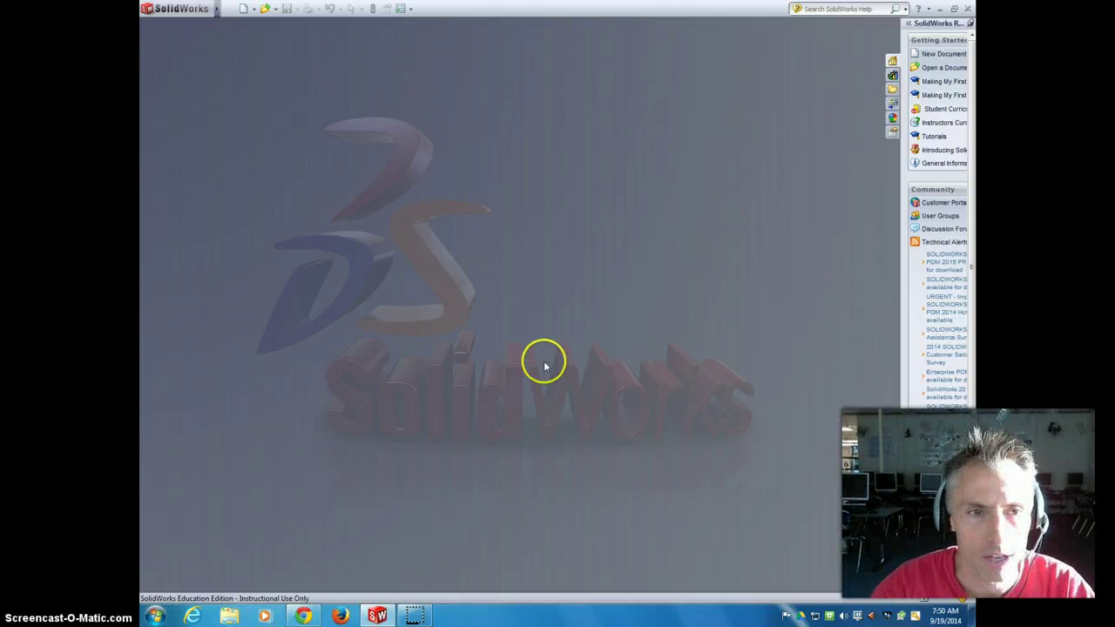
Create a new drawing document on a standard A (ANSI) Landscape sheet with the sheet format displayed
left_click(245, 9)
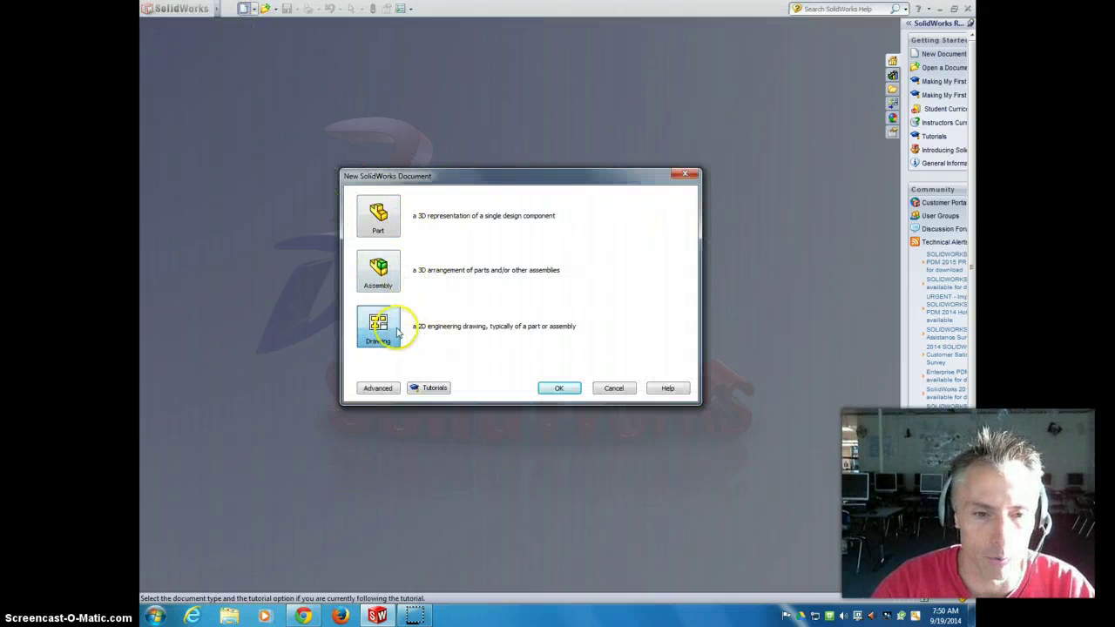
left_click(561, 389)
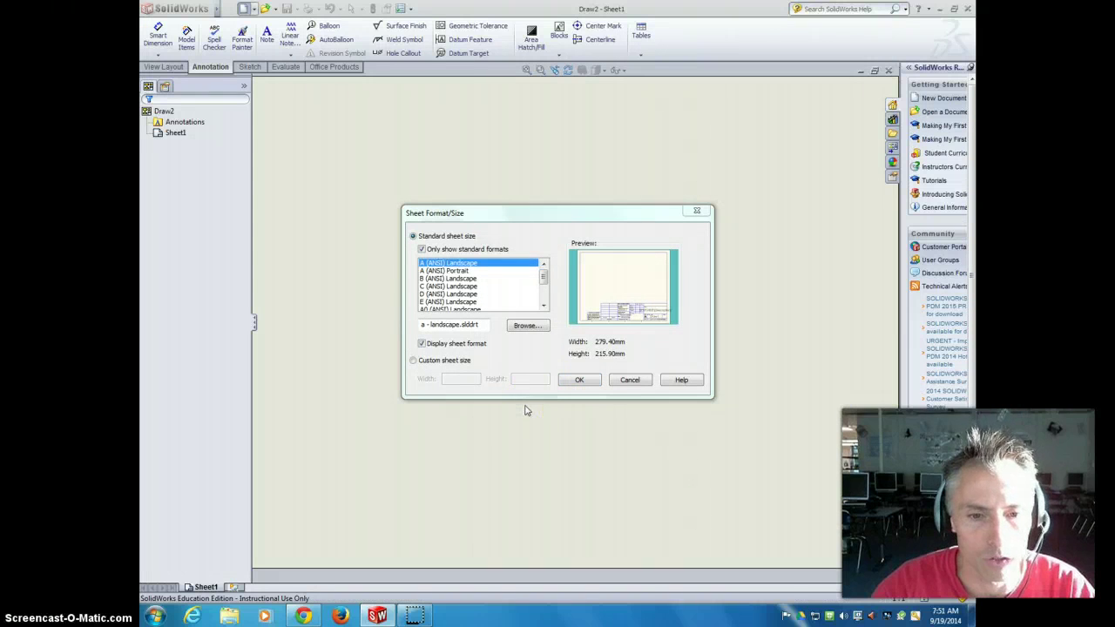
left_click(459, 411)
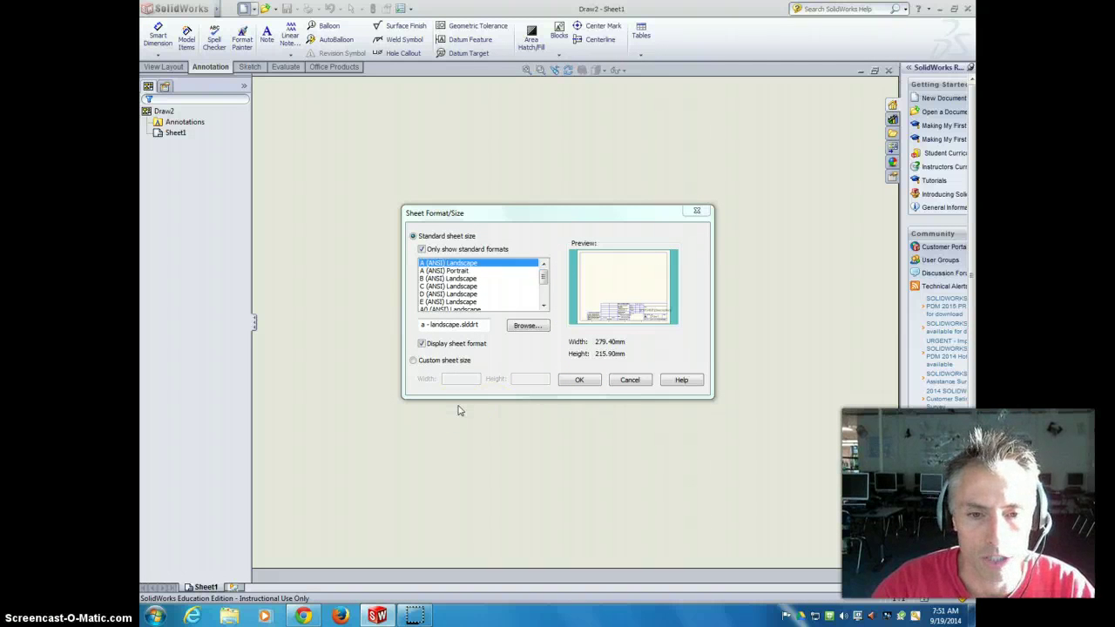
left_click(443, 278)
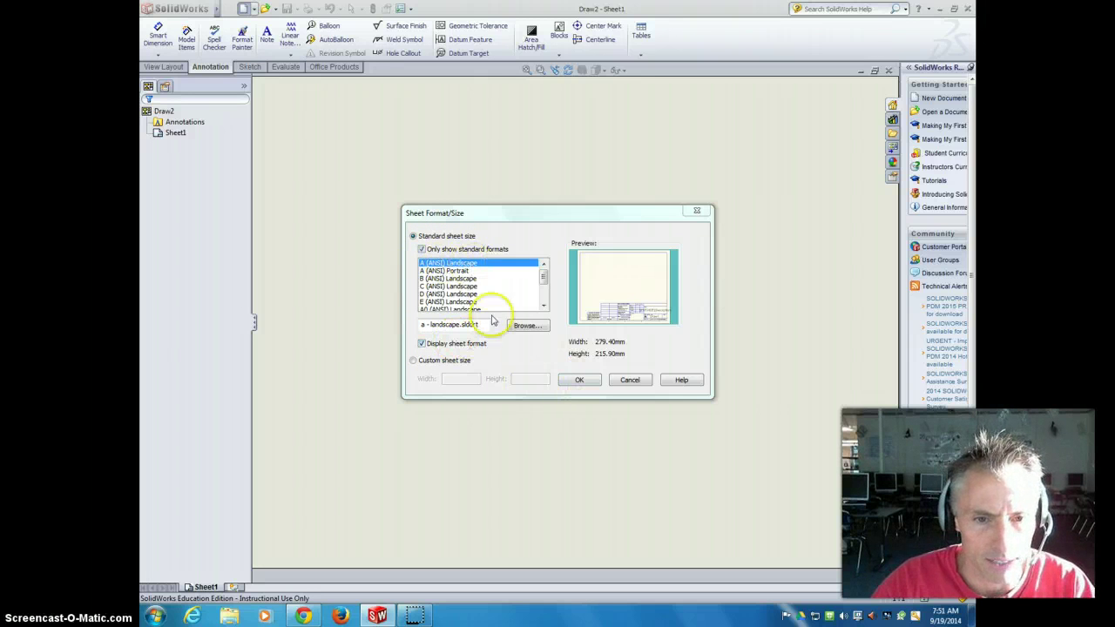
left_click(581, 381)
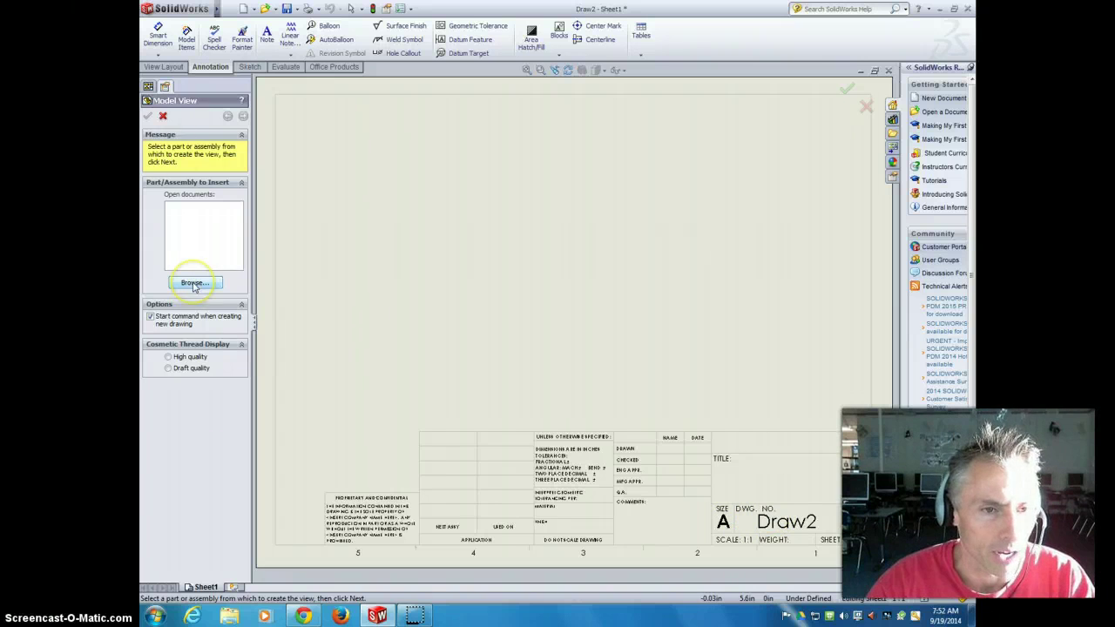
Insert a model view of the Fob part from the Desktop and place its front view above the title block, left of the sheet's centre
left_click(163, 116)
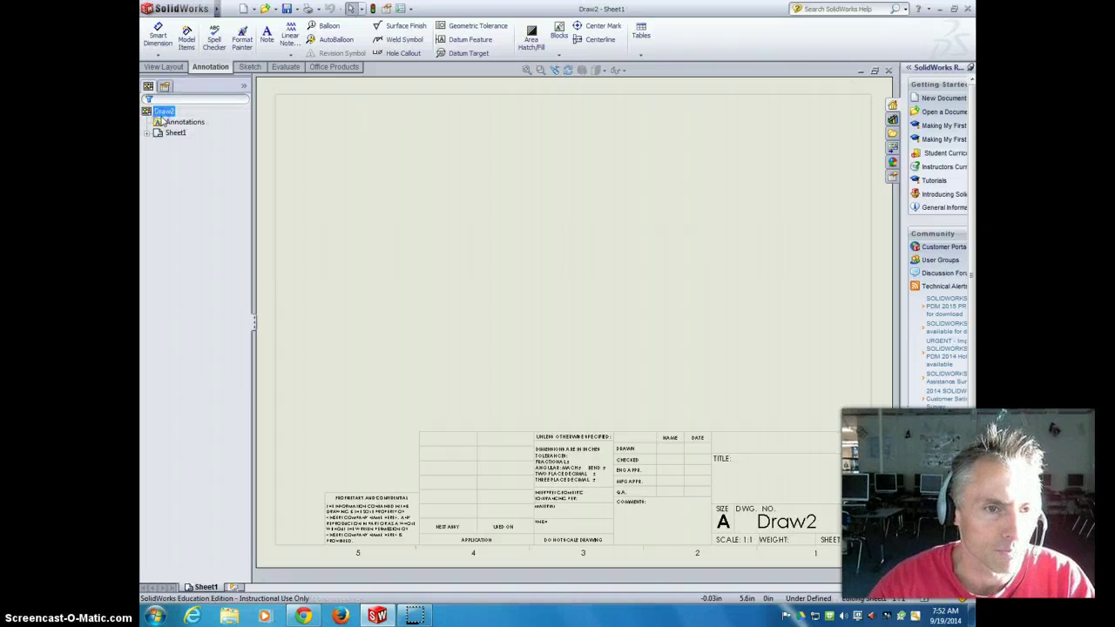
left_click(156, 68)
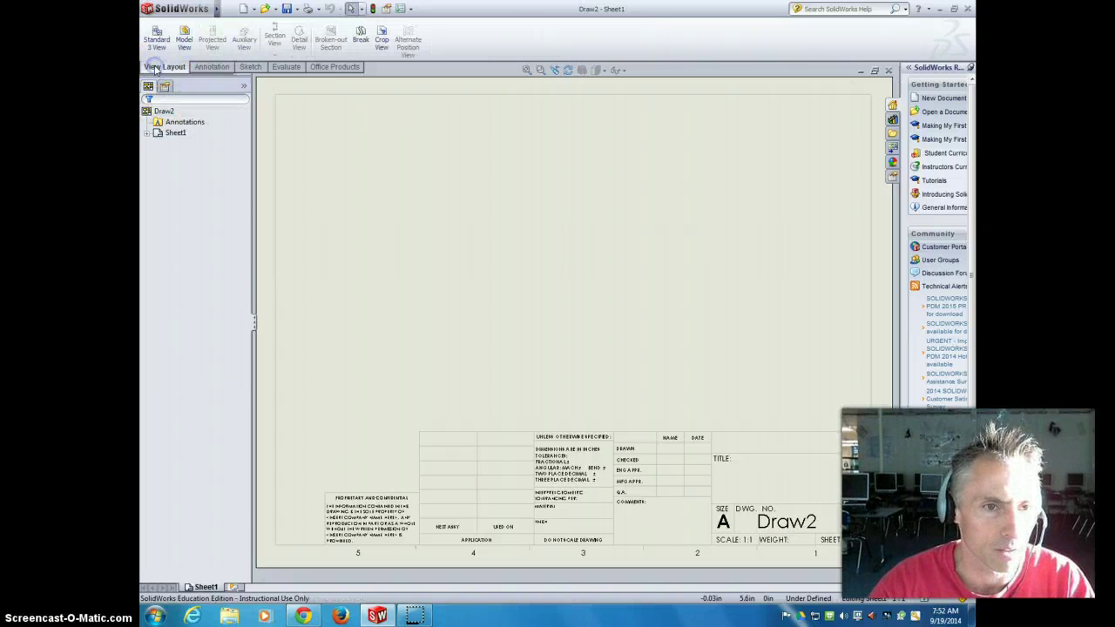
left_click(185, 37)
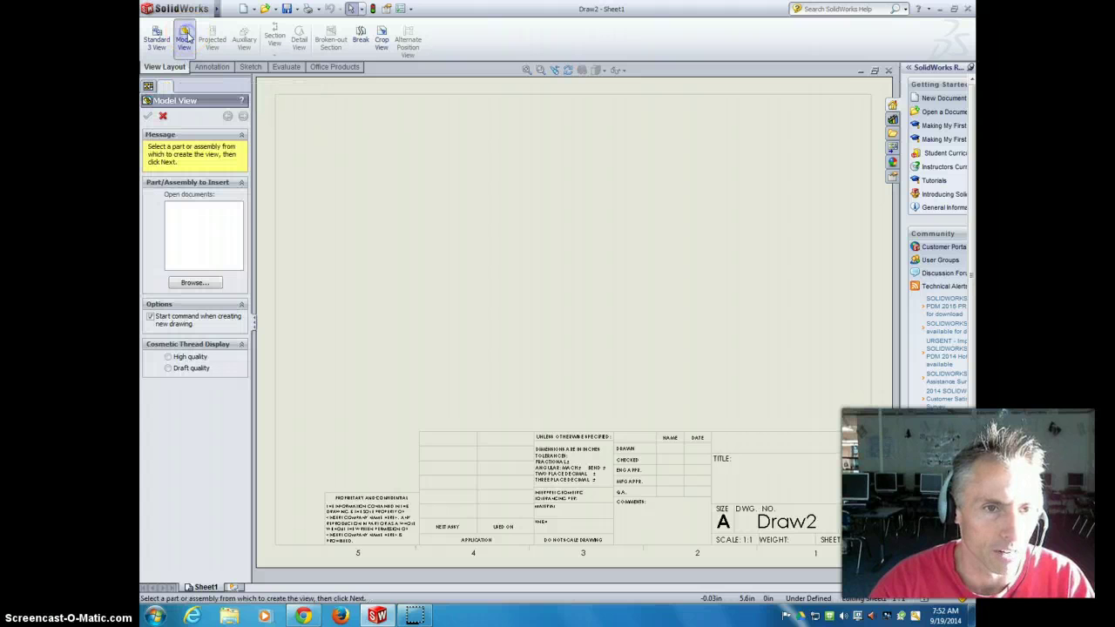
left_click(197, 283)
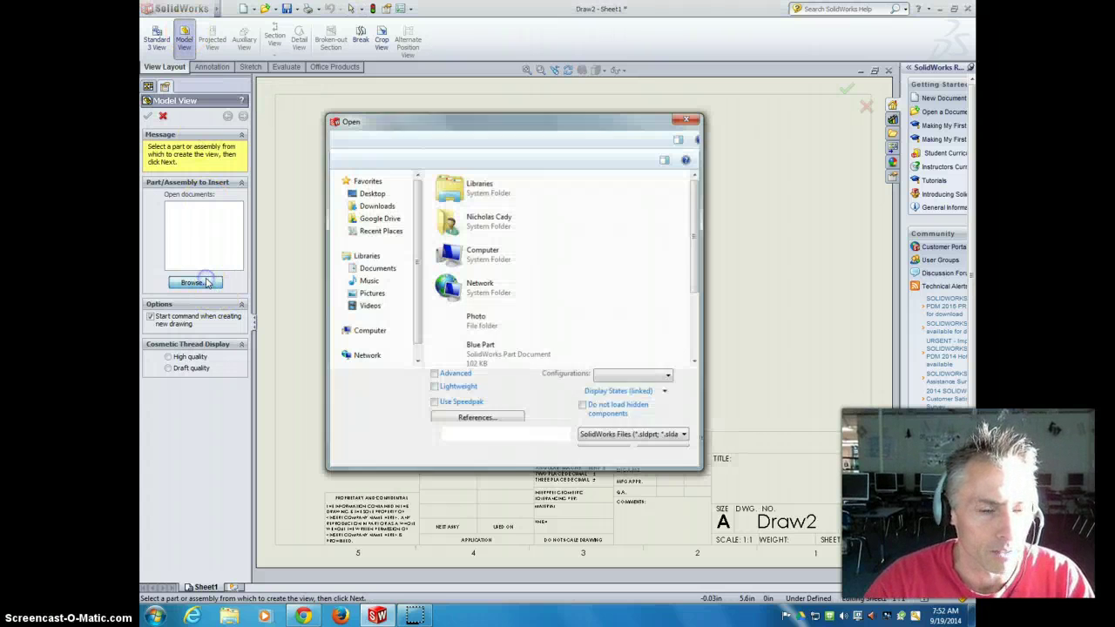
left_click_drag(697, 218, 689, 312)
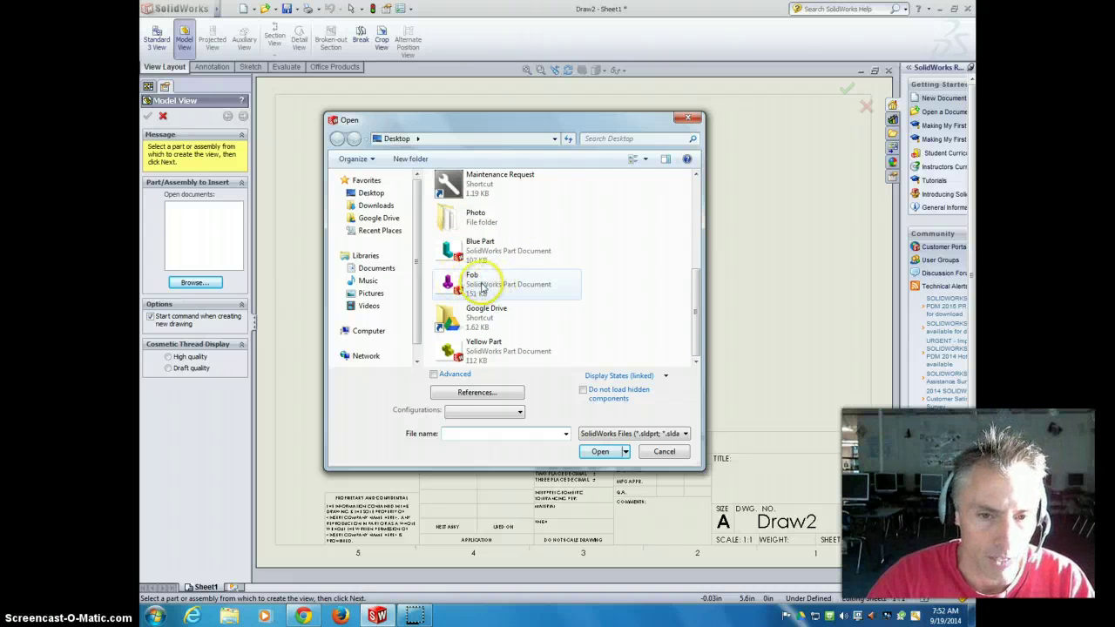
double_click(452, 284)
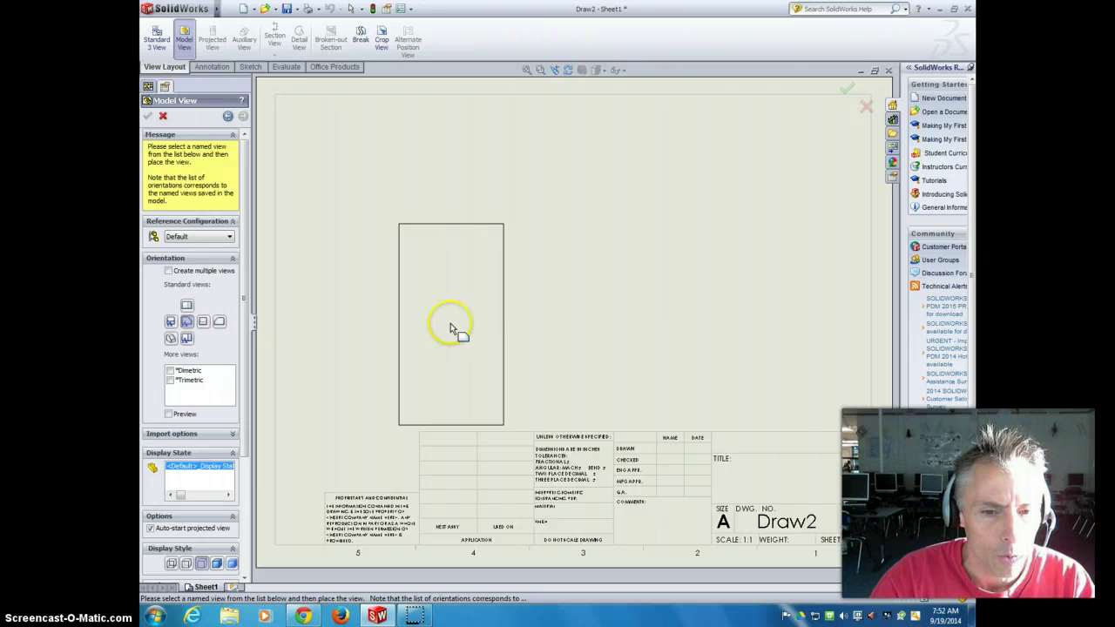
left_click(486, 311)
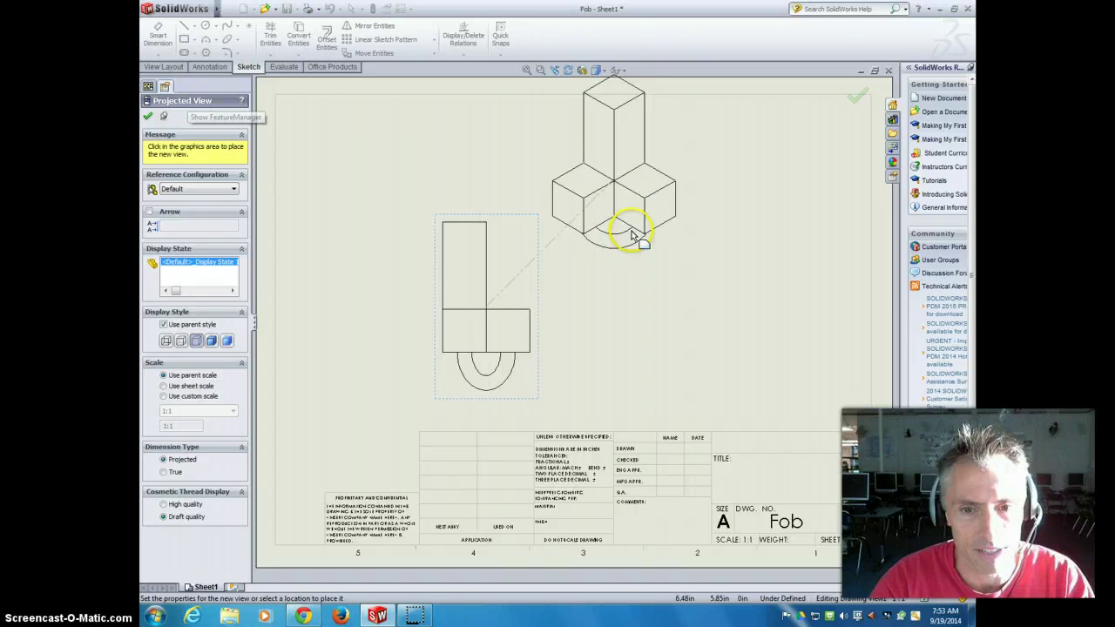
Project two views from the front view, placing the right-side view to its left and the top view directly below it
left_click(666, 329)
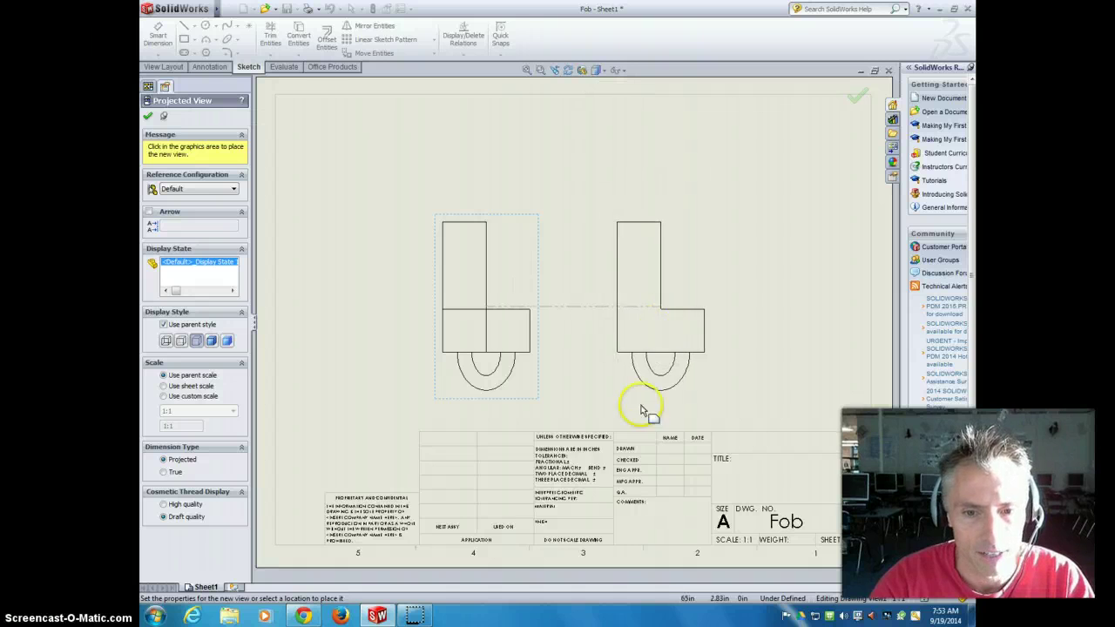
left_click(485, 298)
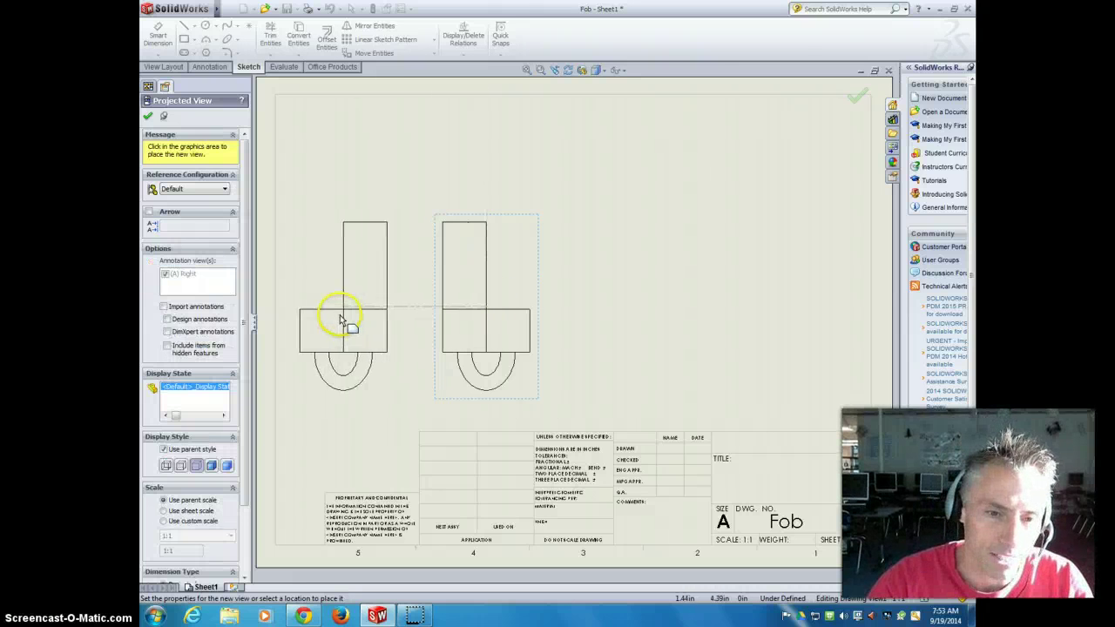
left_click(340, 319)
left_click(341, 318)
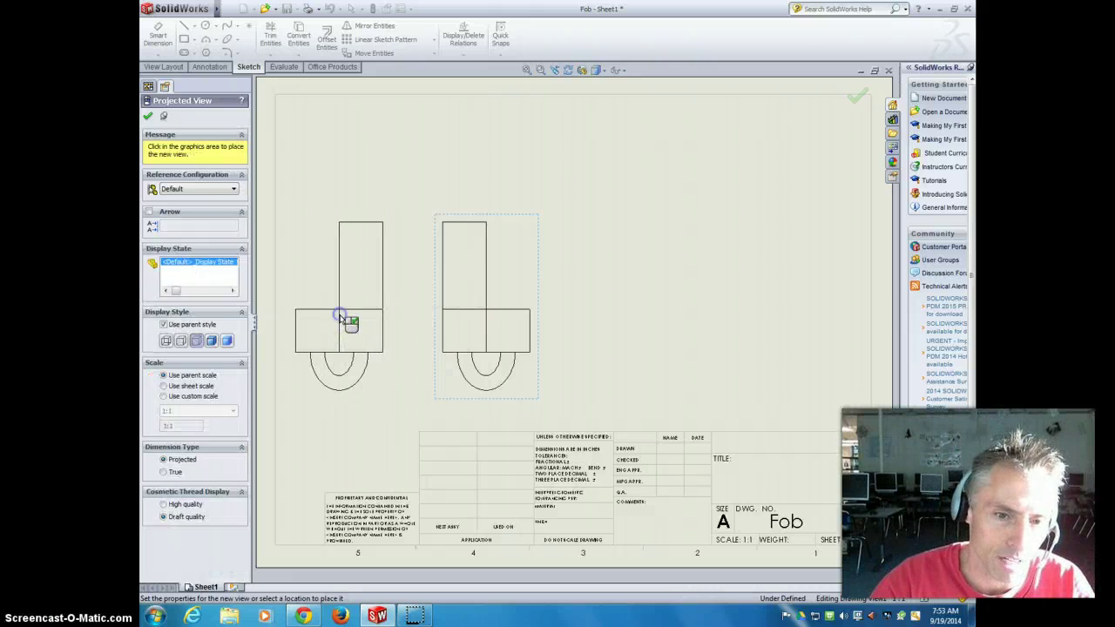
left_click(479, 375)
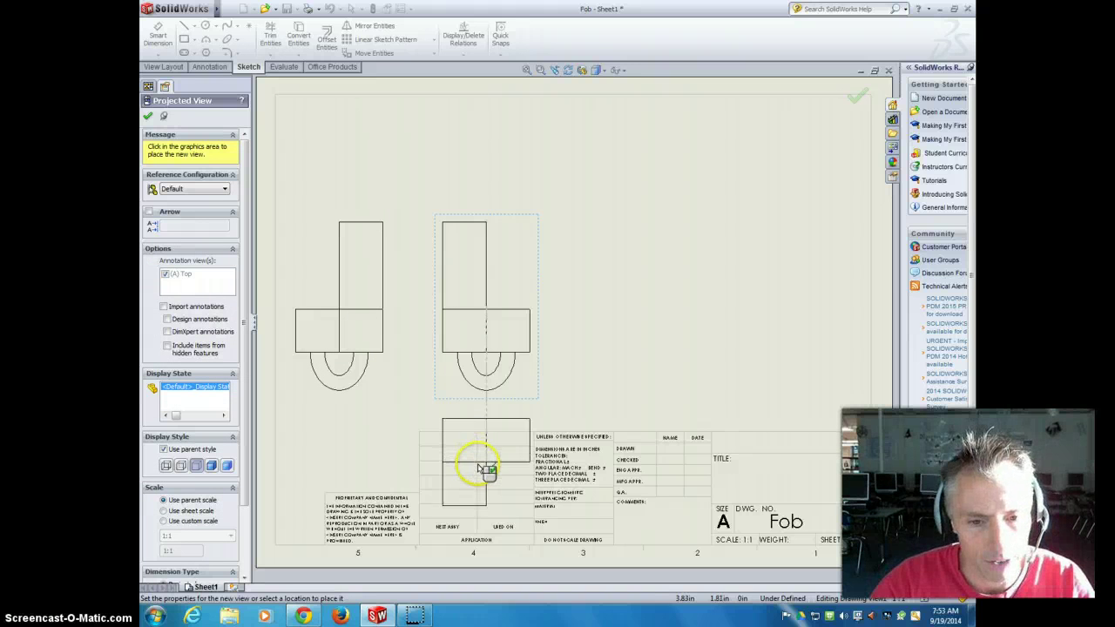
left_click(480, 468)
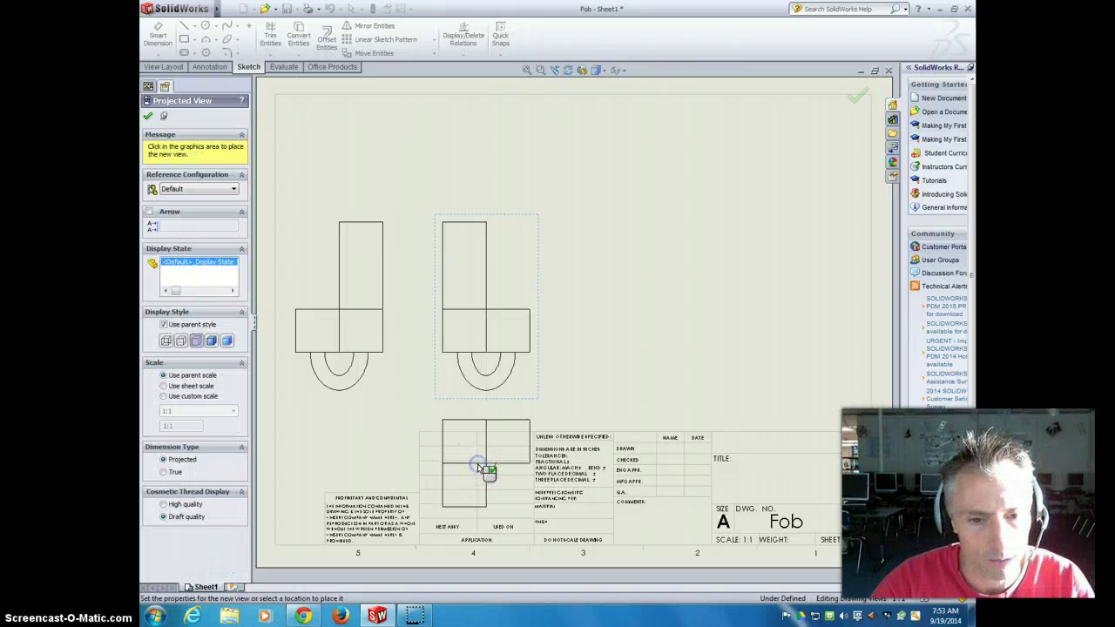
left_click(149, 118)
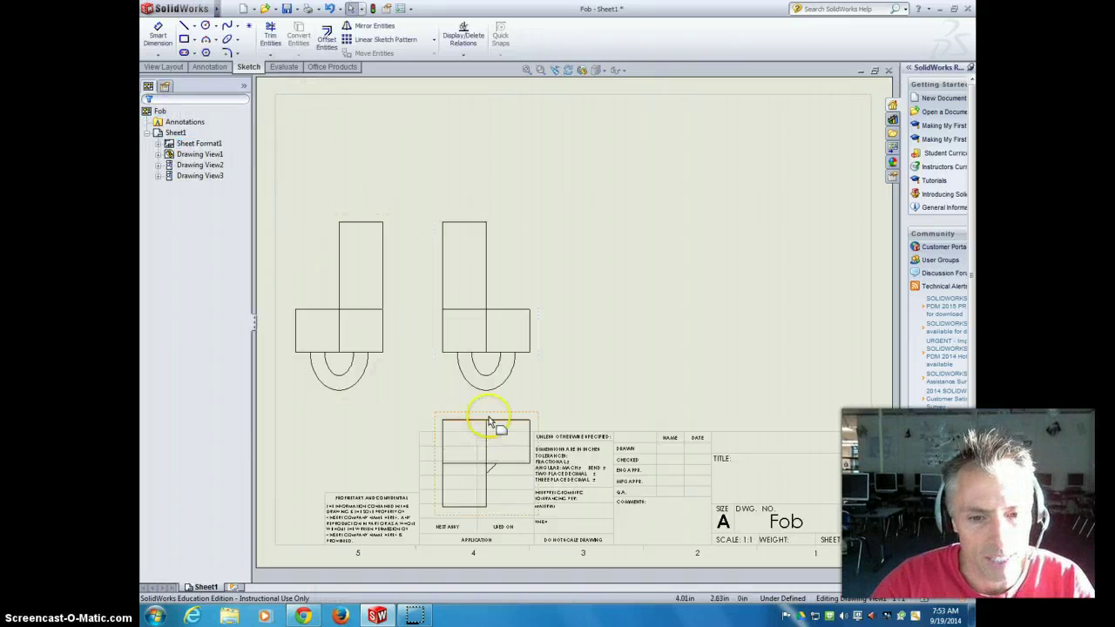
Rearrange the views: top view above the front view, right-side view to its right, and the whole group shifted toward the sheet's left edge
left_click_drag(474, 415, 467, 106)
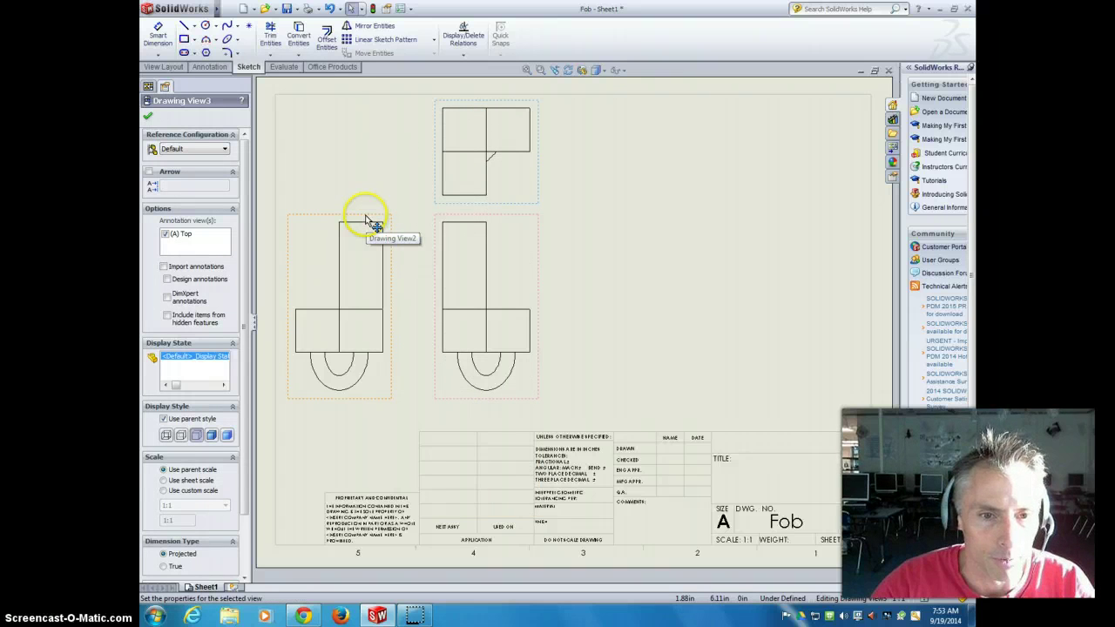
left_click_drag(366, 216, 685, 252)
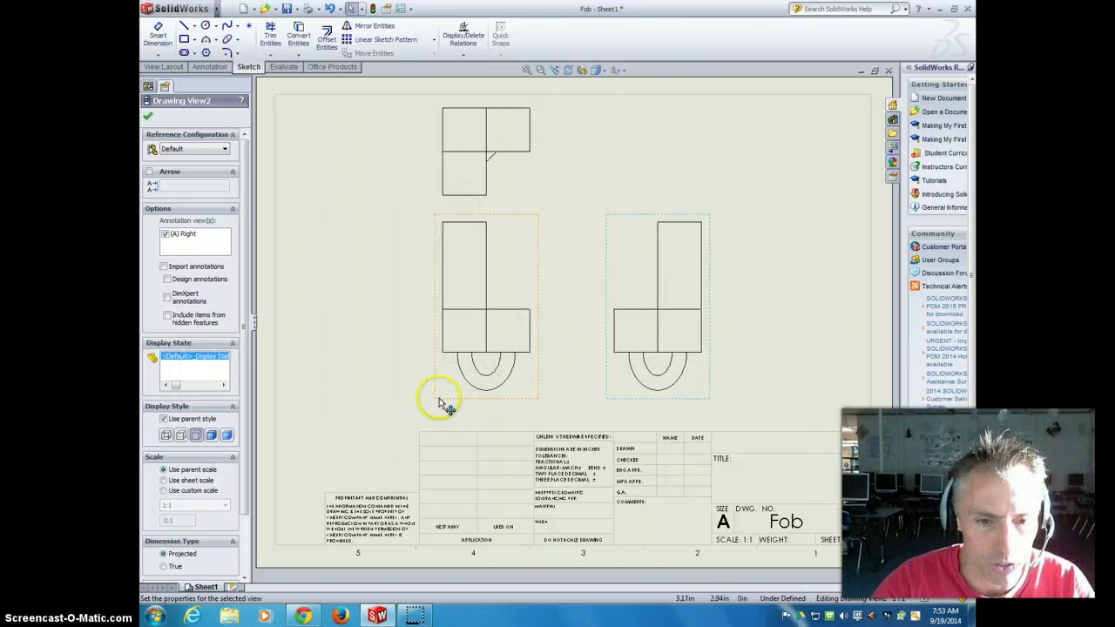
left_click_drag(442, 407, 346, 424)
left_click_drag(363, 209, 366, 234)
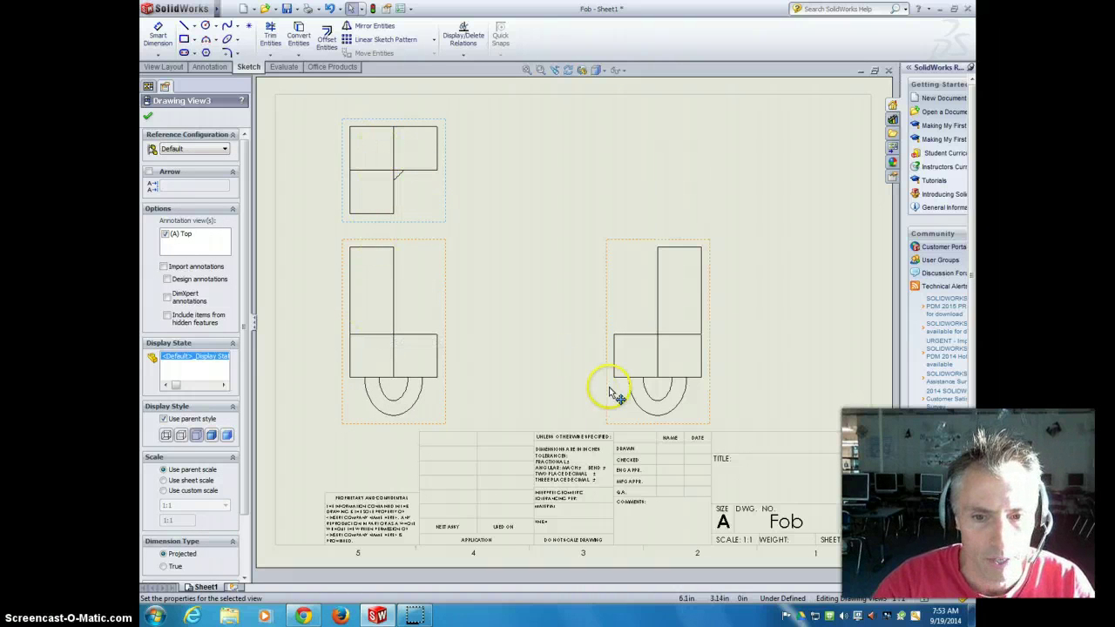
left_click_drag(610, 392, 532, 397)
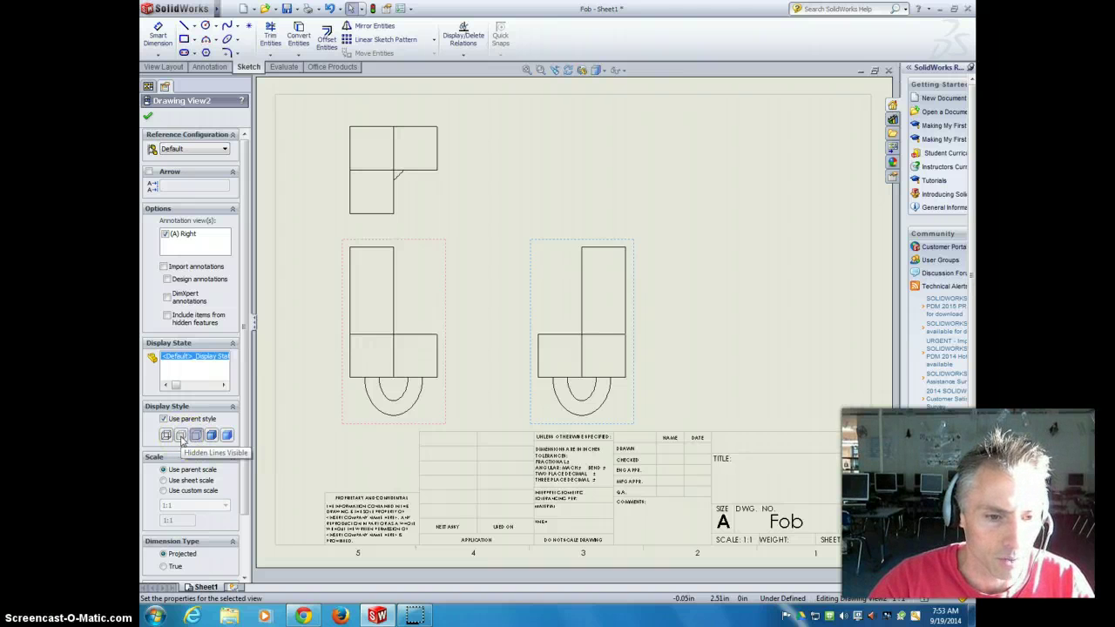
Set the display style of the orthographic views to Hidden Lines Visible
left_click(180, 436)
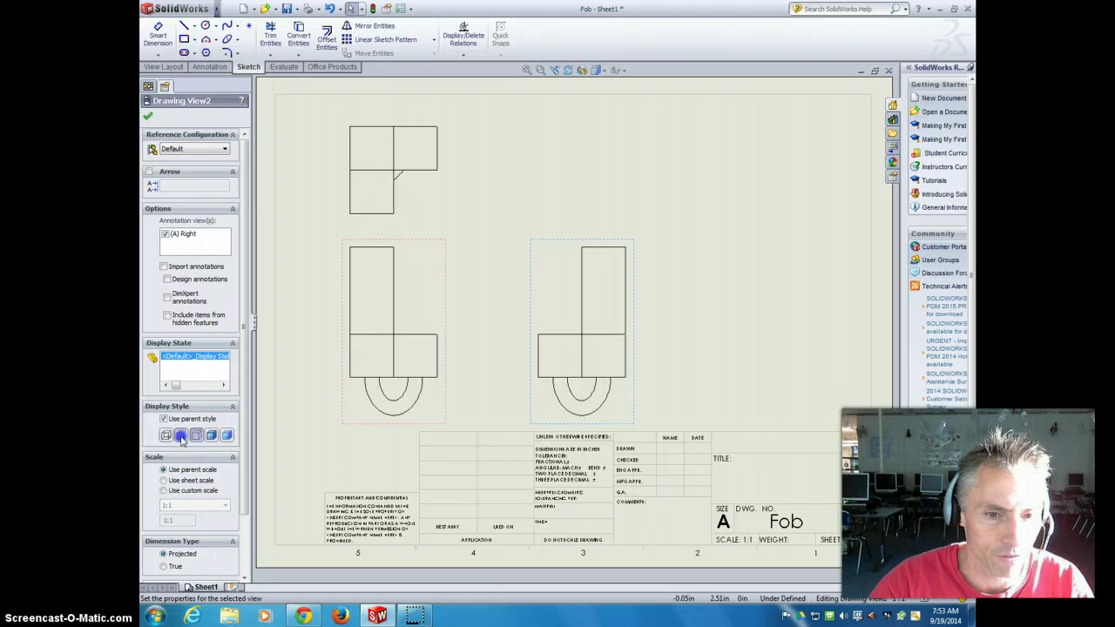
left_click(397, 309)
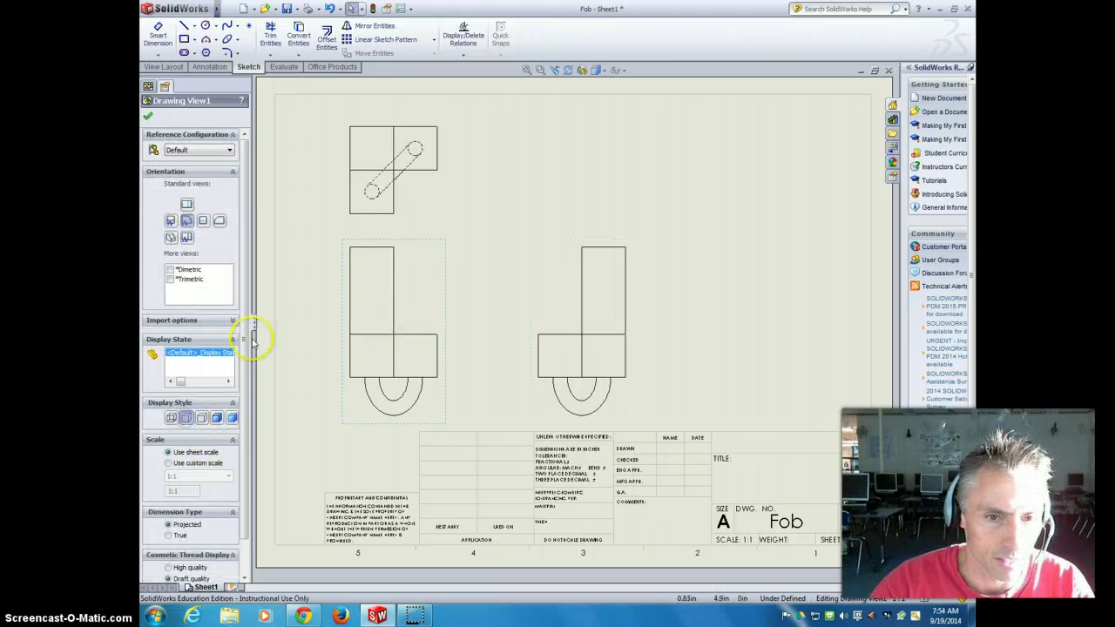
left_click(410, 192)
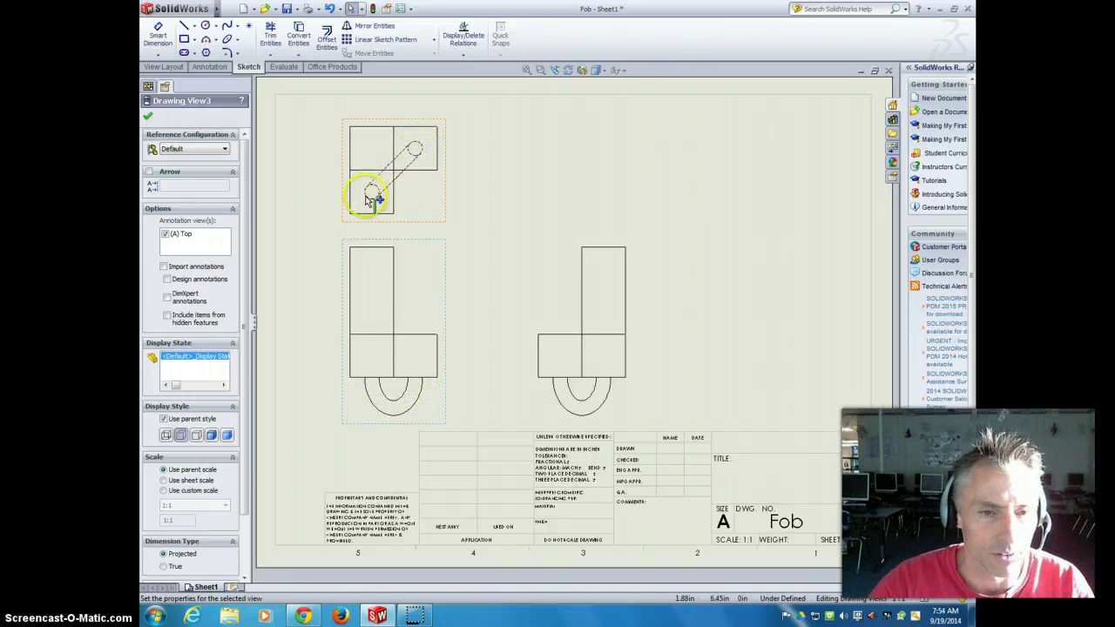
left_click(148, 117)
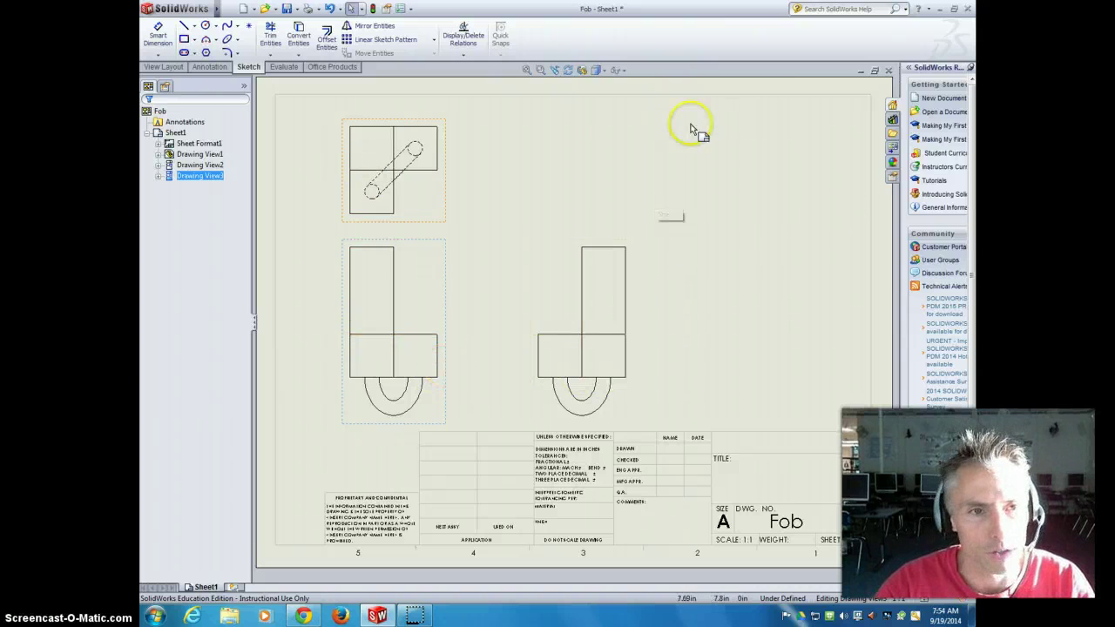
Project an isometric view diagonally up and right from the front view and place it between the top and right-side views
left_click(163, 67)
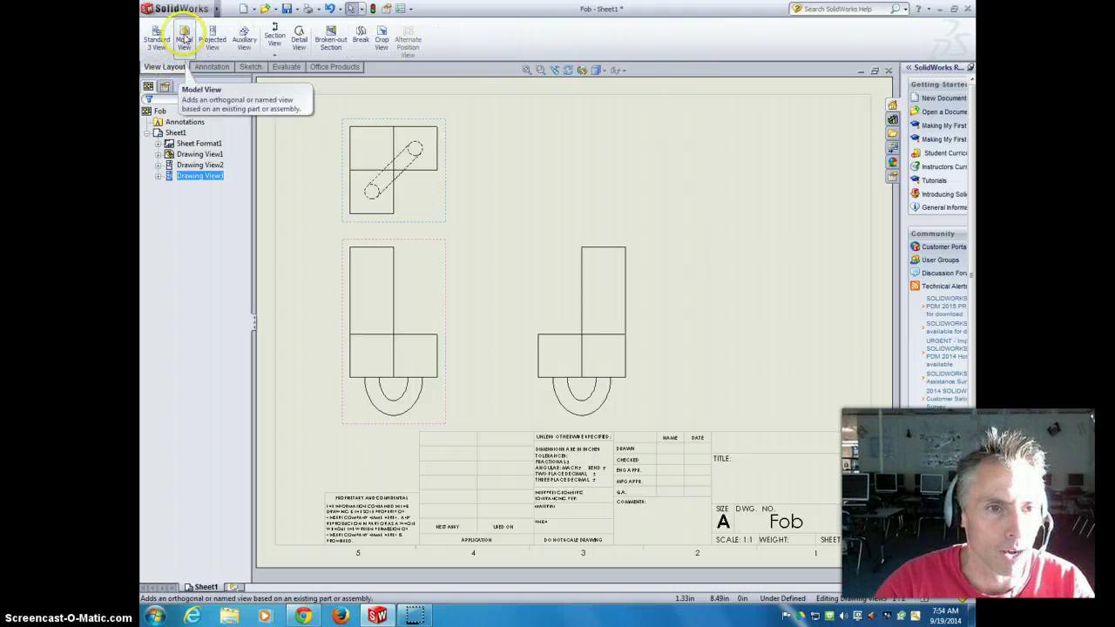
left_click(185, 38)
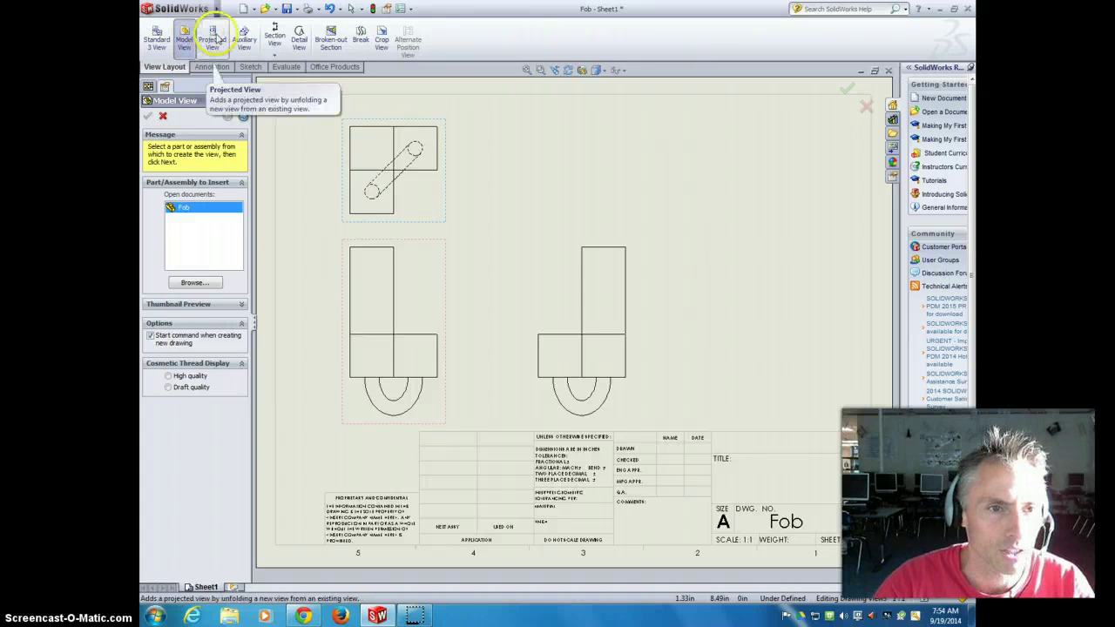
left_click(215, 41)
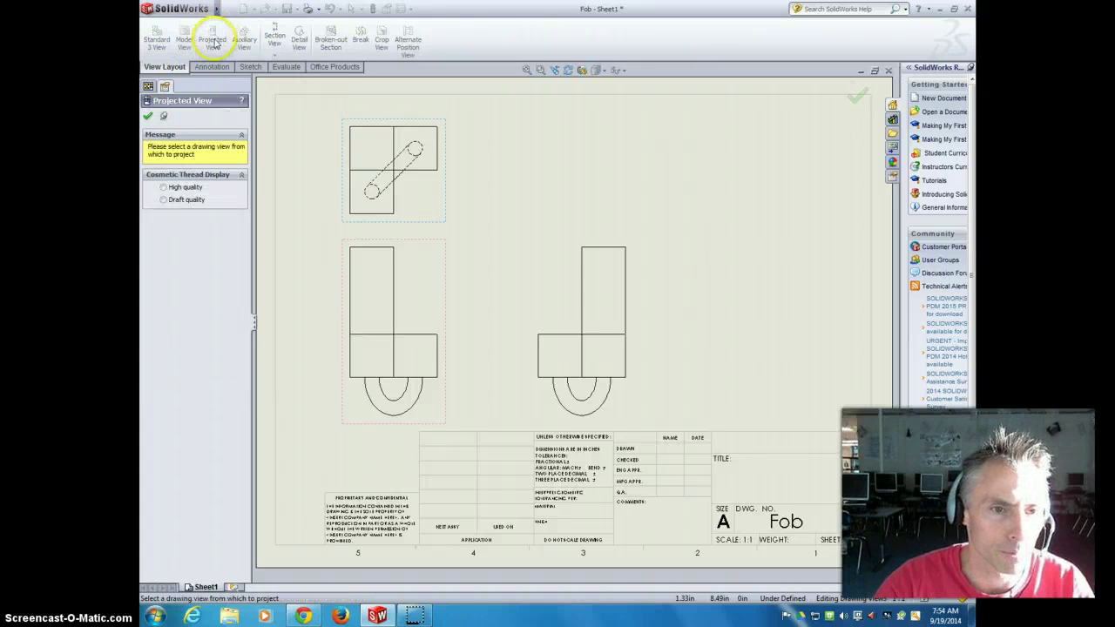
left_click(427, 319)
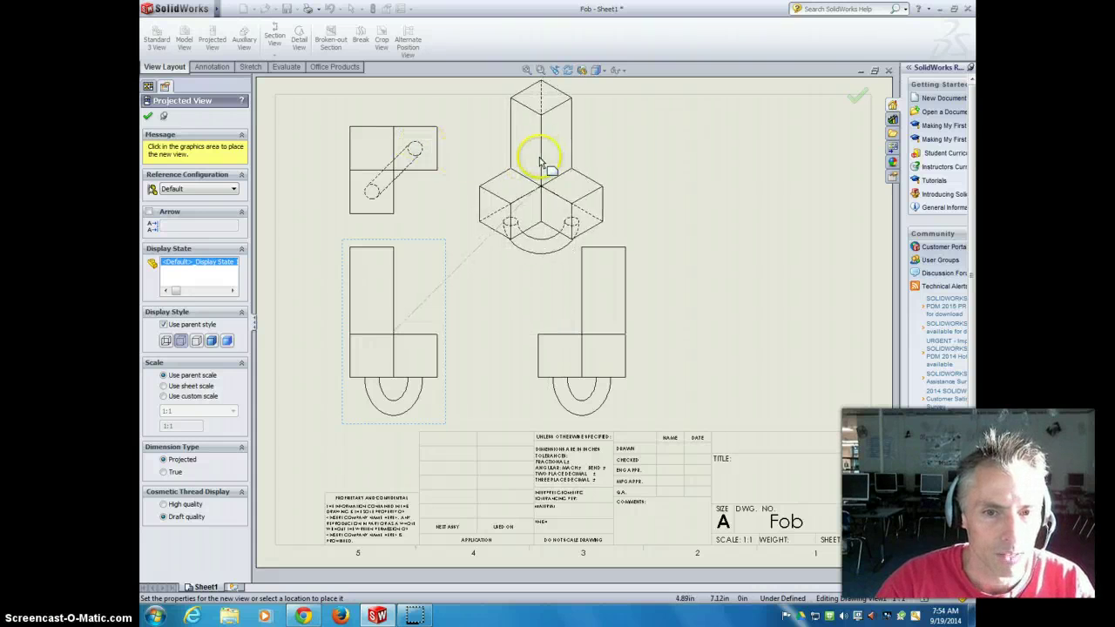
left_click(528, 179)
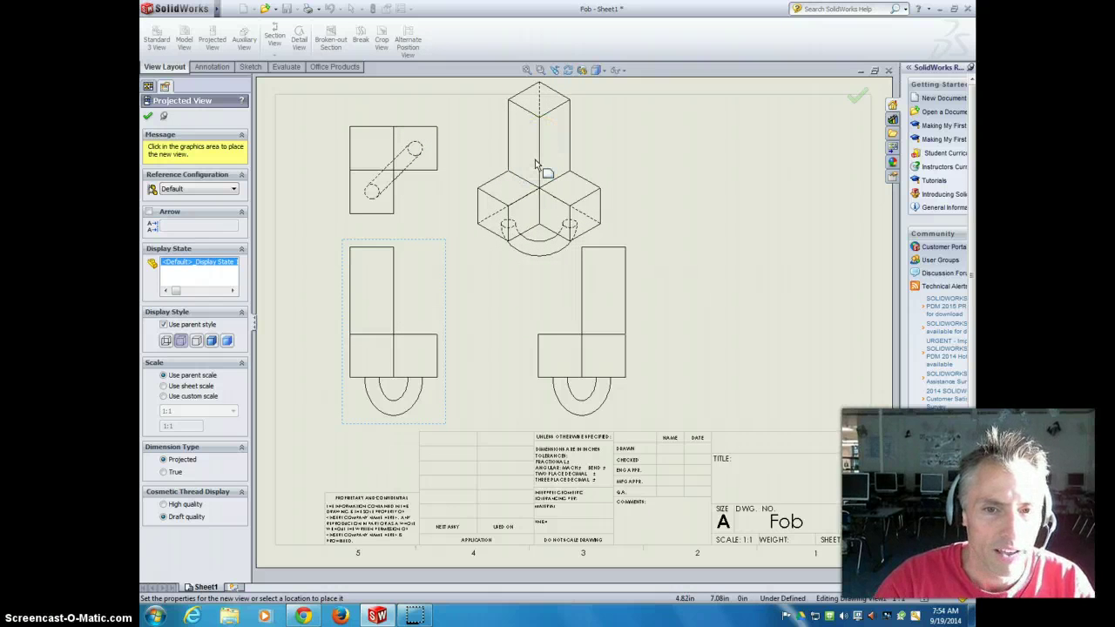
left_click(332, 242)
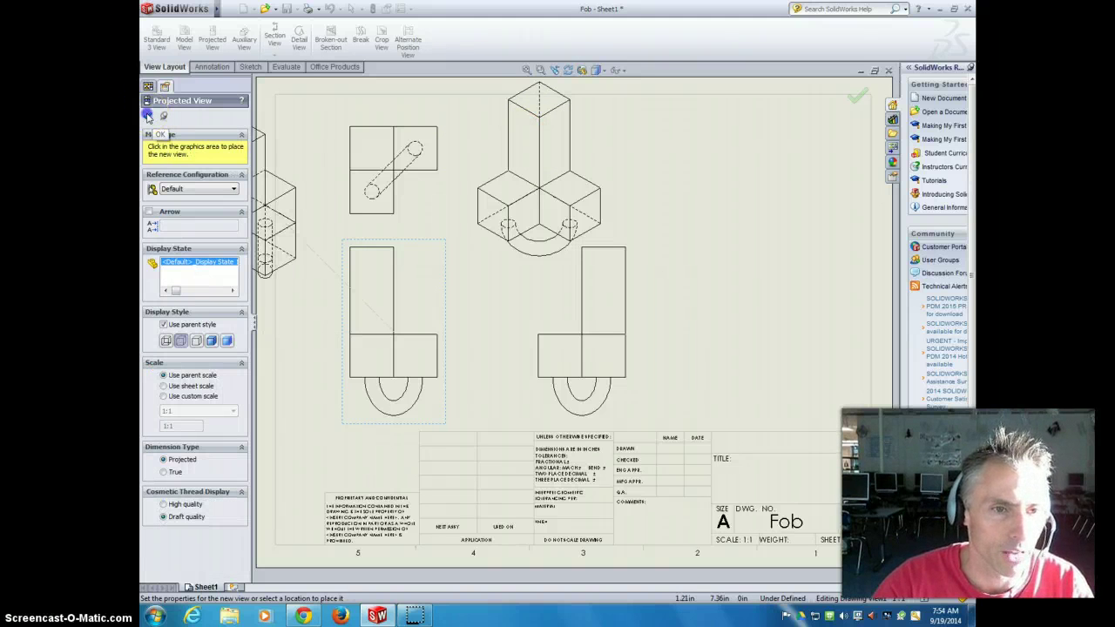
left_click(148, 116)
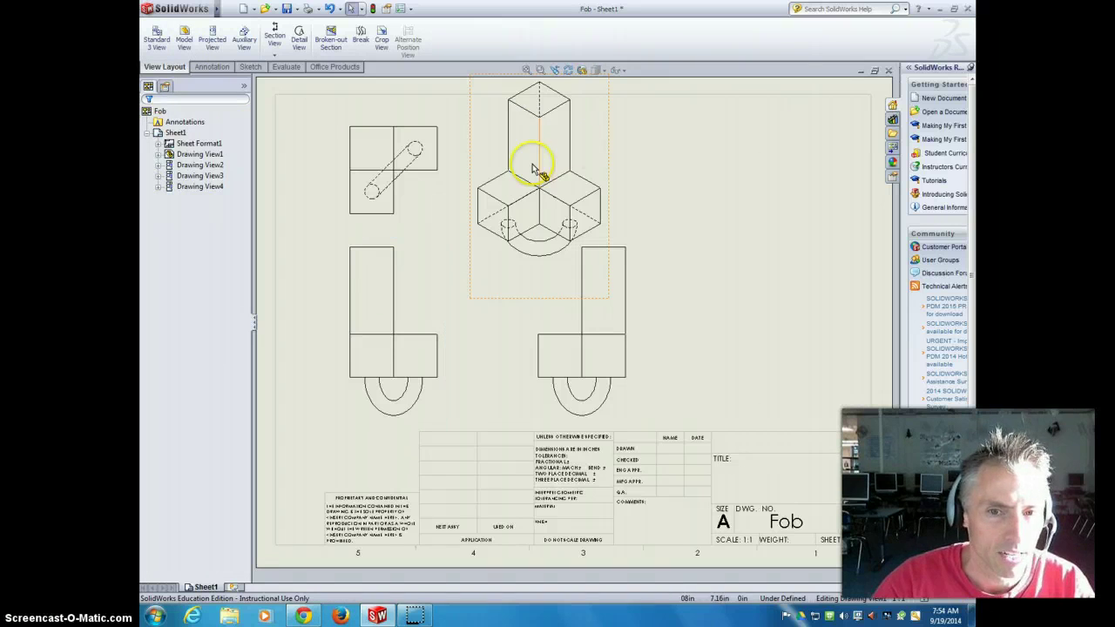
Set the isometric view's display style to Shaded With Edges
left_click(589, 153)
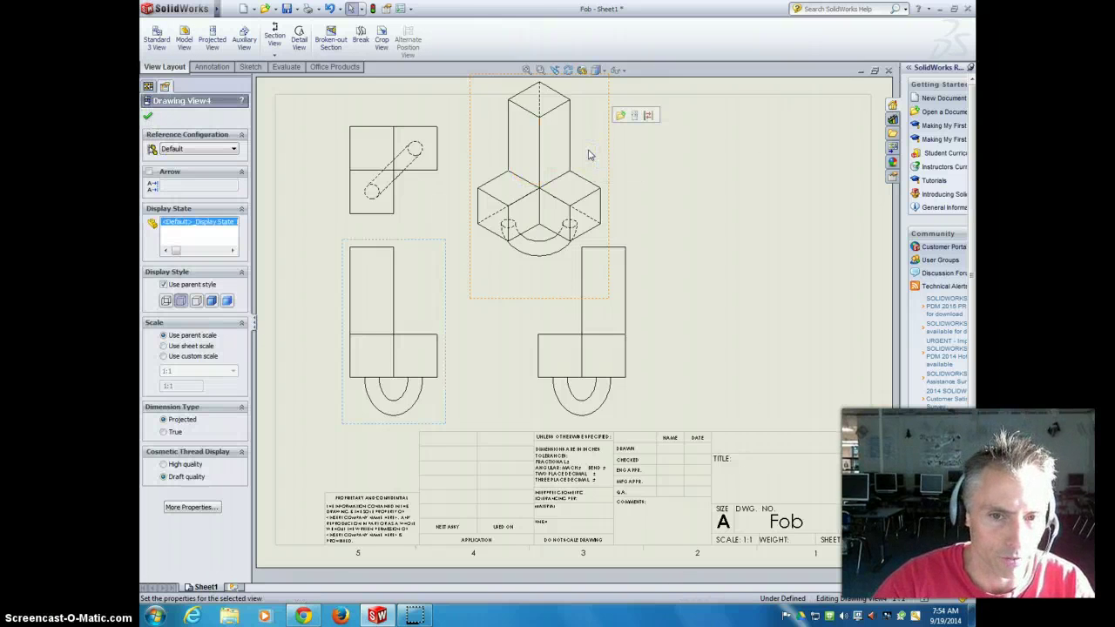
left_click(212, 301)
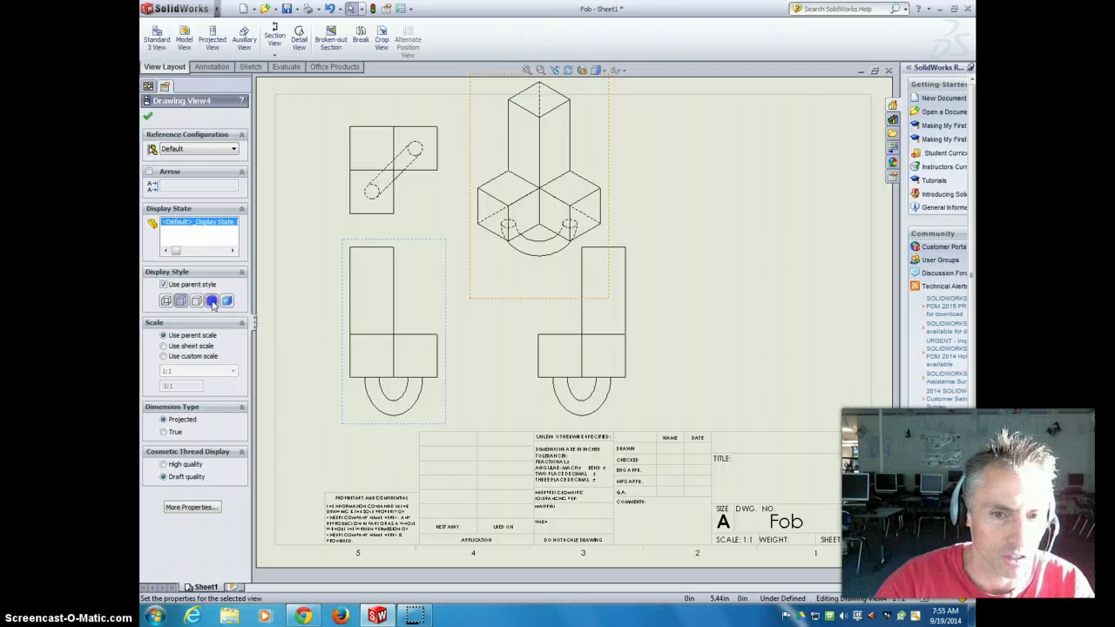
Move the shaded isometric view to the upper right of the sheet, clear of the other views
left_click(588, 116)
mouse_move(611, 146)
left_mouse_down()
mouse_move(787, 193)
mouse_move(810, 176)
left_mouse_up()
left_click(721, 247)
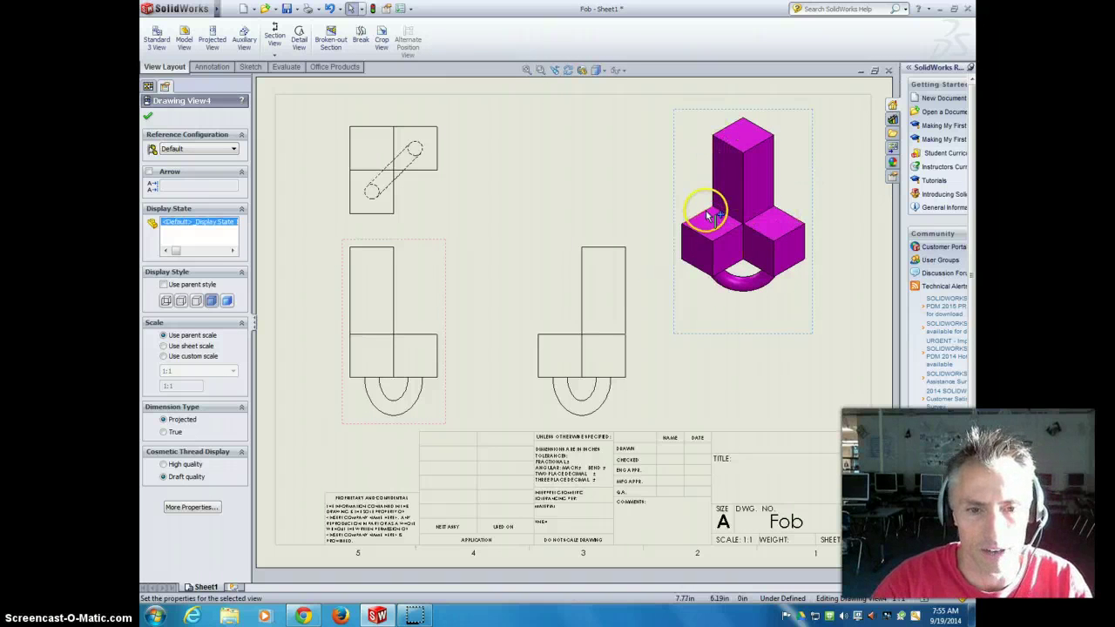
mouse_move(710, 214)
middle_mouse_down()
mouse_move(717, 137)
mouse_move(740, 299)
mouse_move(759, 279)
mouse_move(743, 150)
middle_mouse_up()
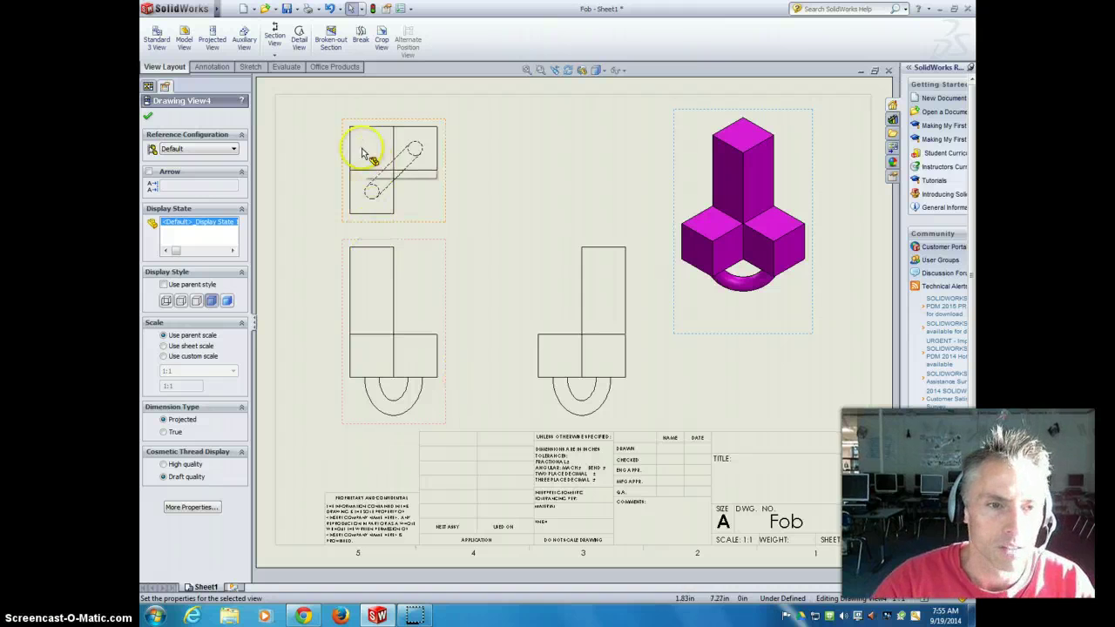
left_click(149, 117)
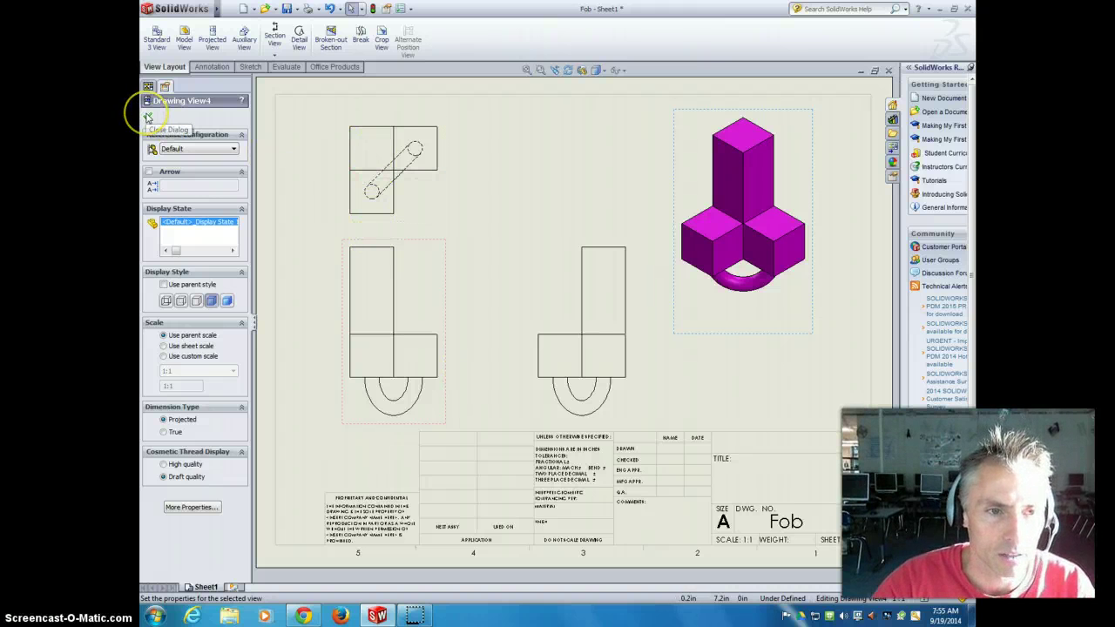
Dimension the front view with Smart Dimension: the tall block's full height to its left and its width above it
left_click(211, 67)
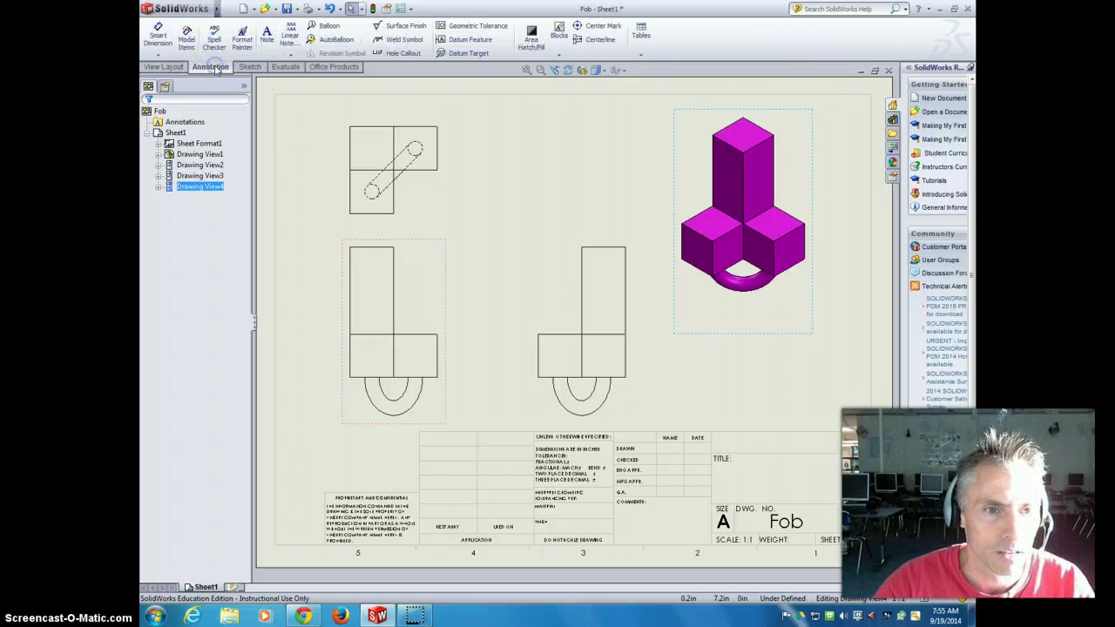
left_click(159, 37)
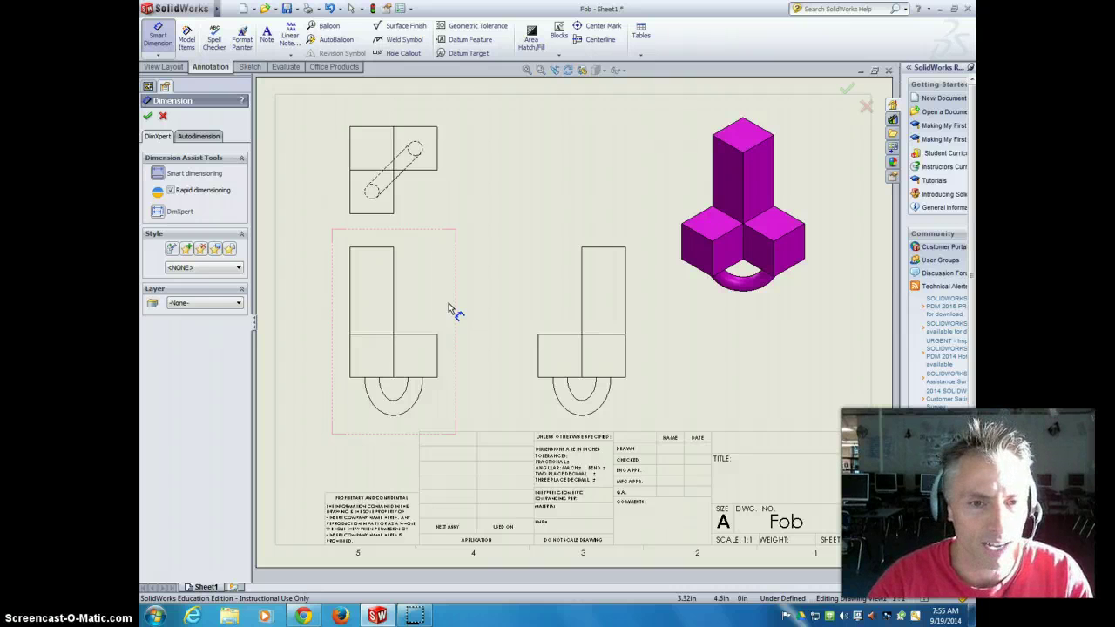
left_click(363, 248)
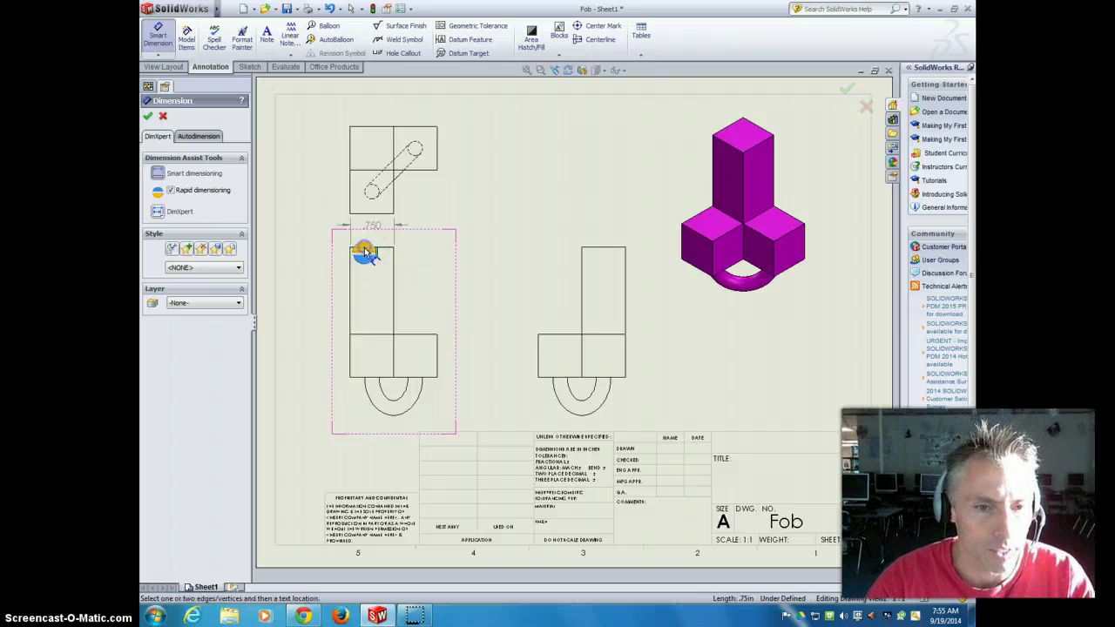
left_click(365, 351)
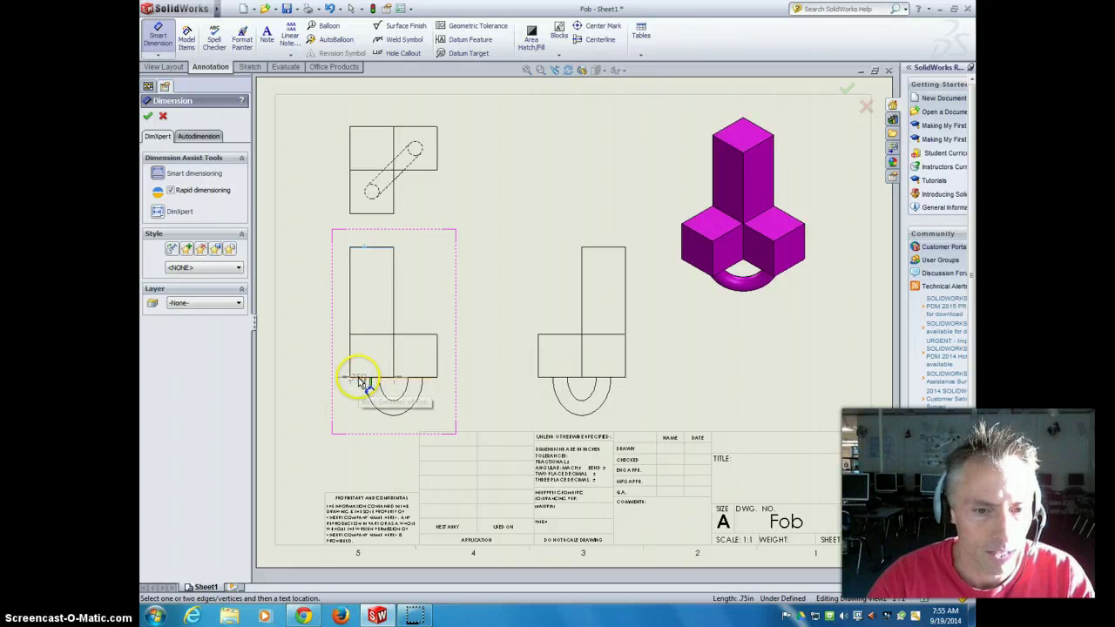
left_click(362, 381)
left_click(323, 305)
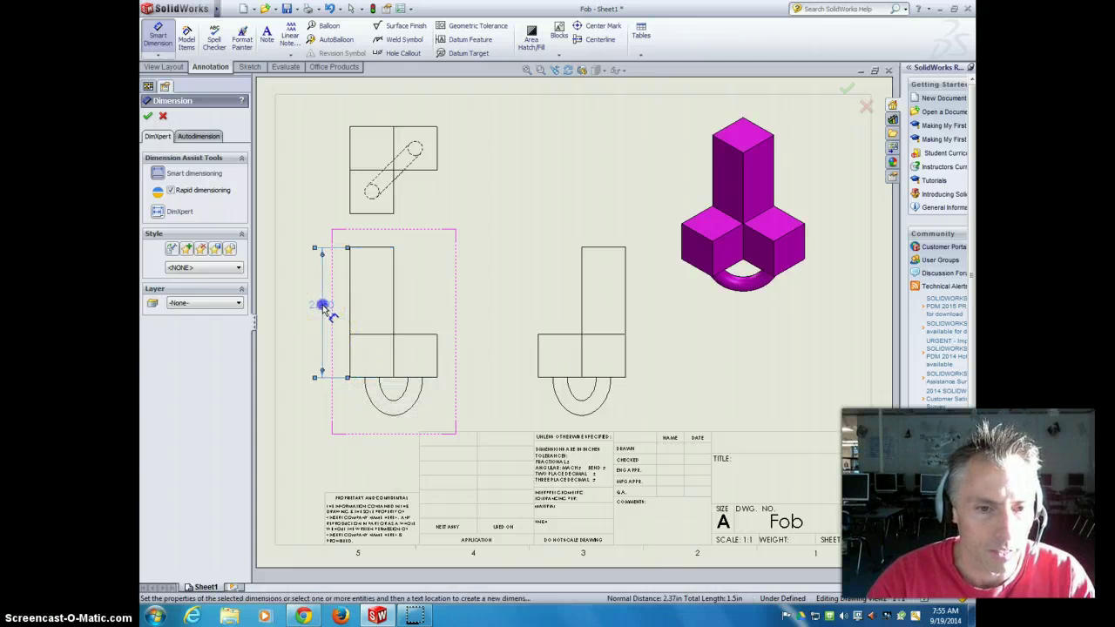
left_click(374, 248)
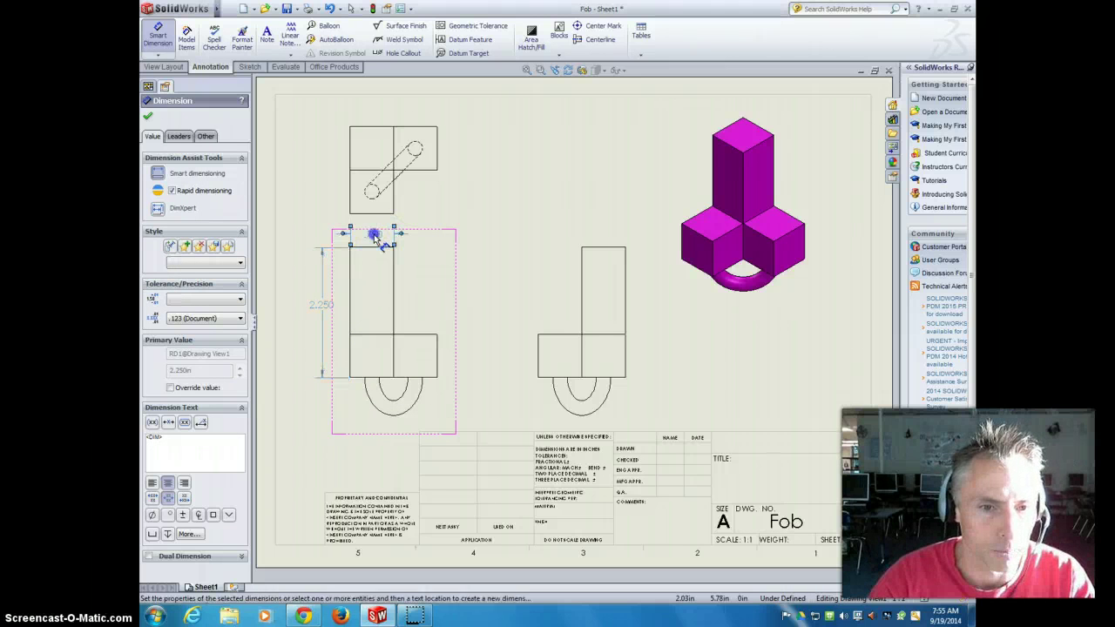
left_click(375, 237)
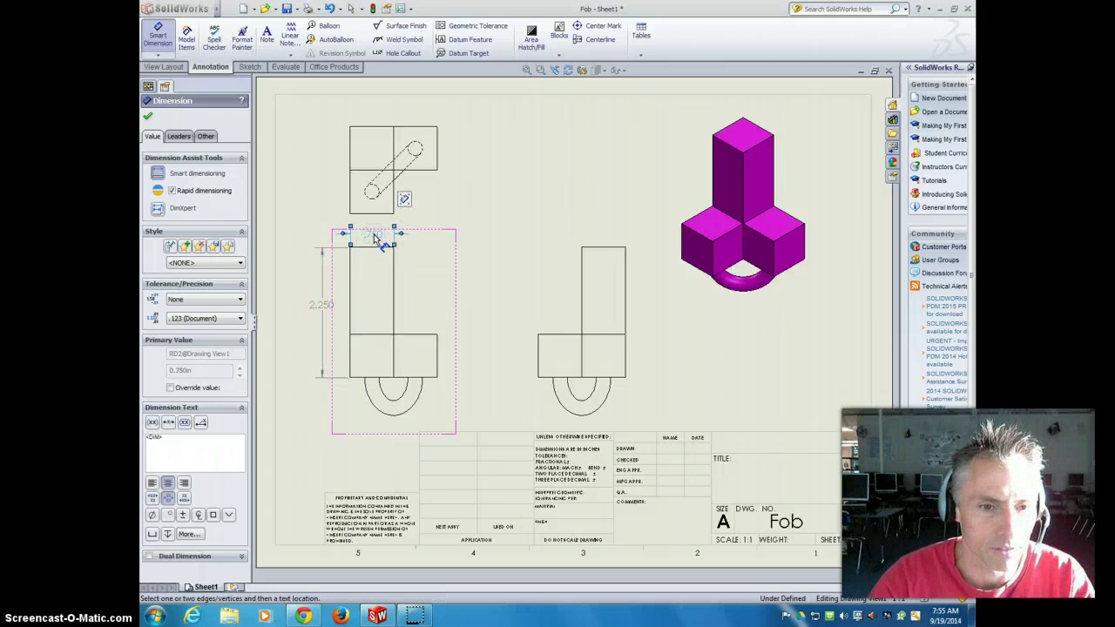
Dimension the short right-hand block's height and the overall base width in the front view
left_click(436, 357)
left_click(459, 358)
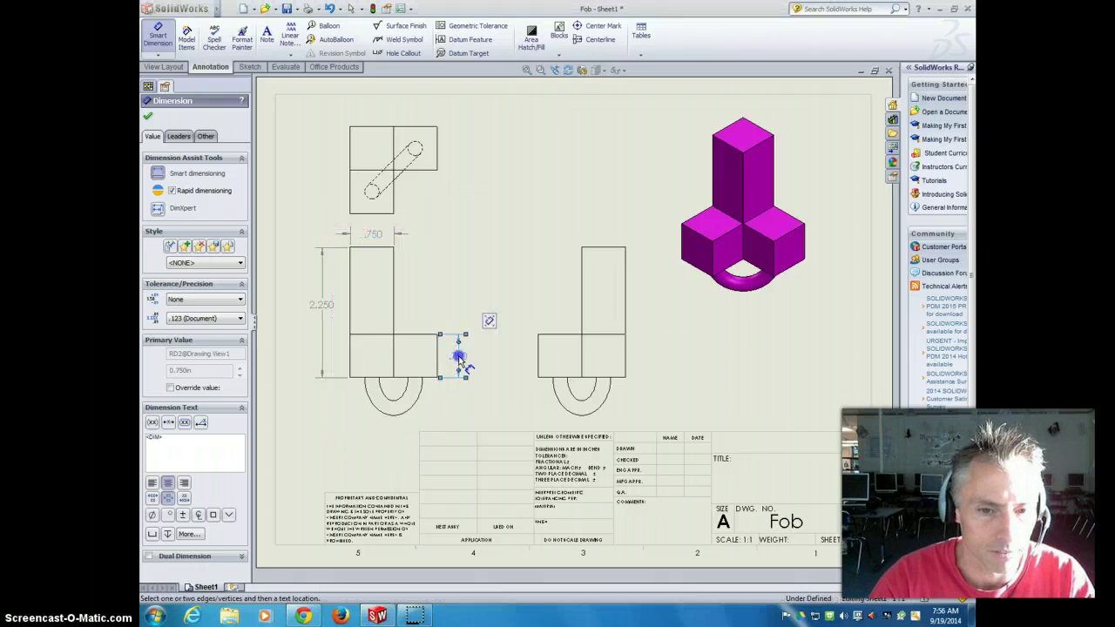
left_click(403, 379)
left_click(398, 430)
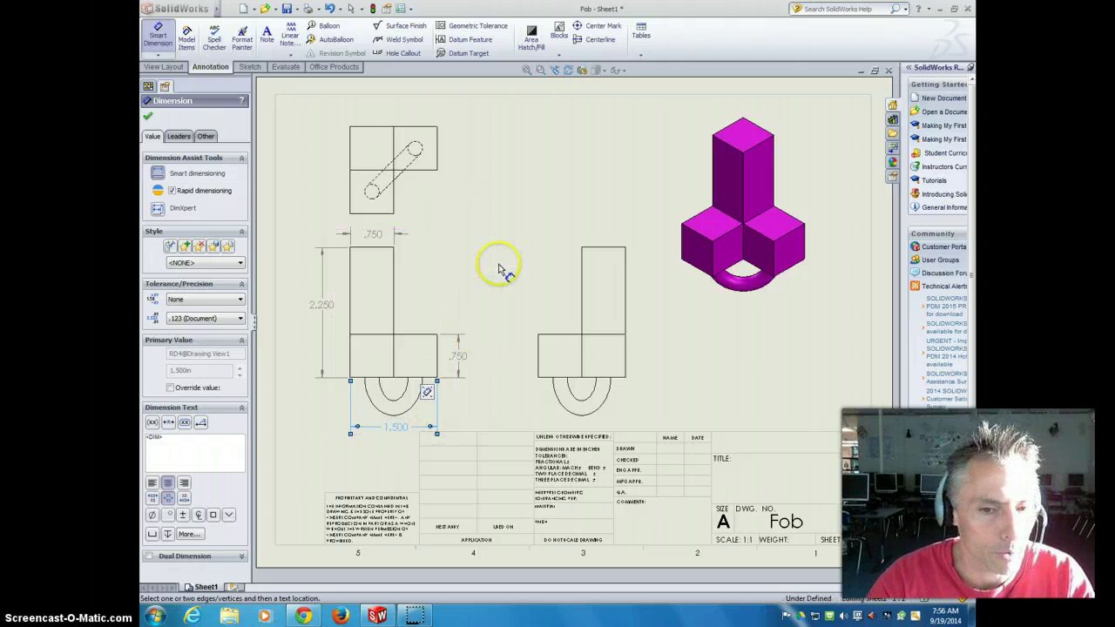
left_click(539, 352)
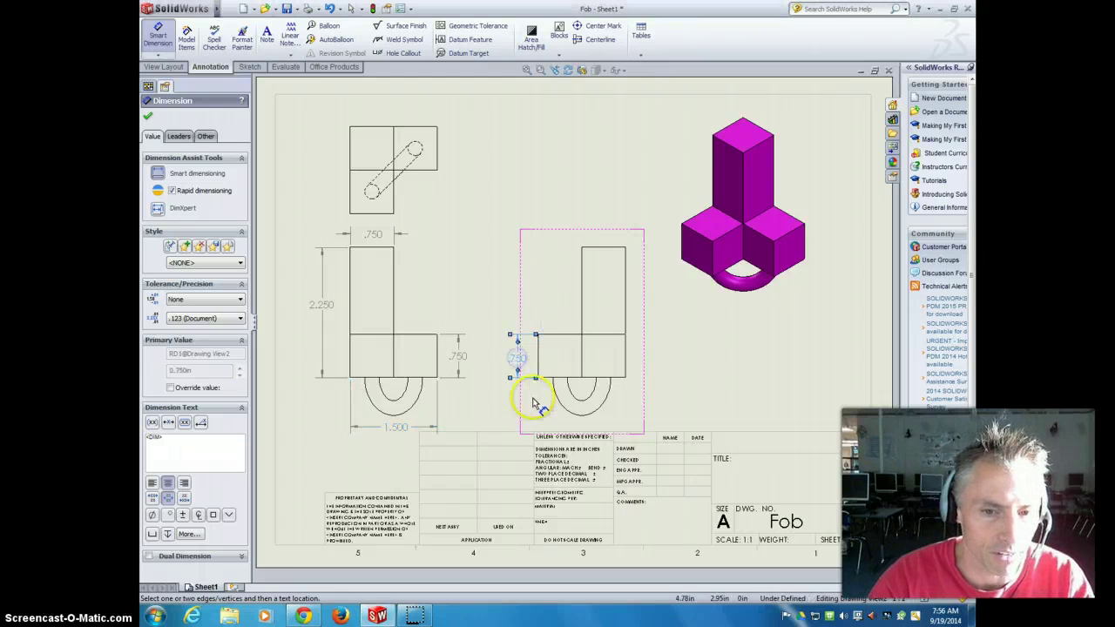
left_click(515, 362)
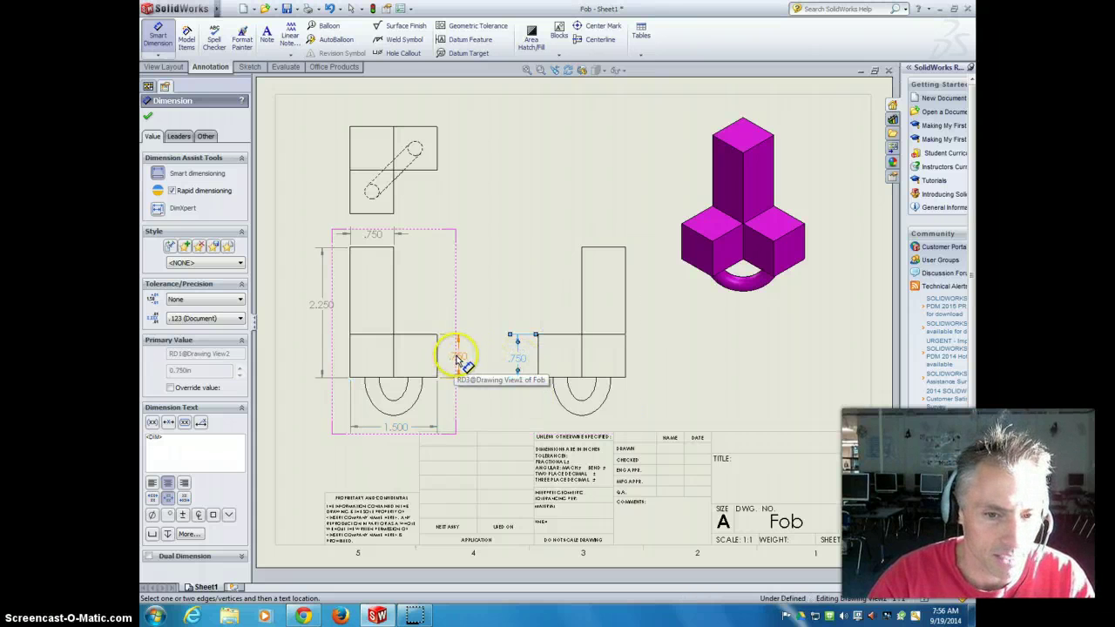
left_click(457, 357)
key("Delete")
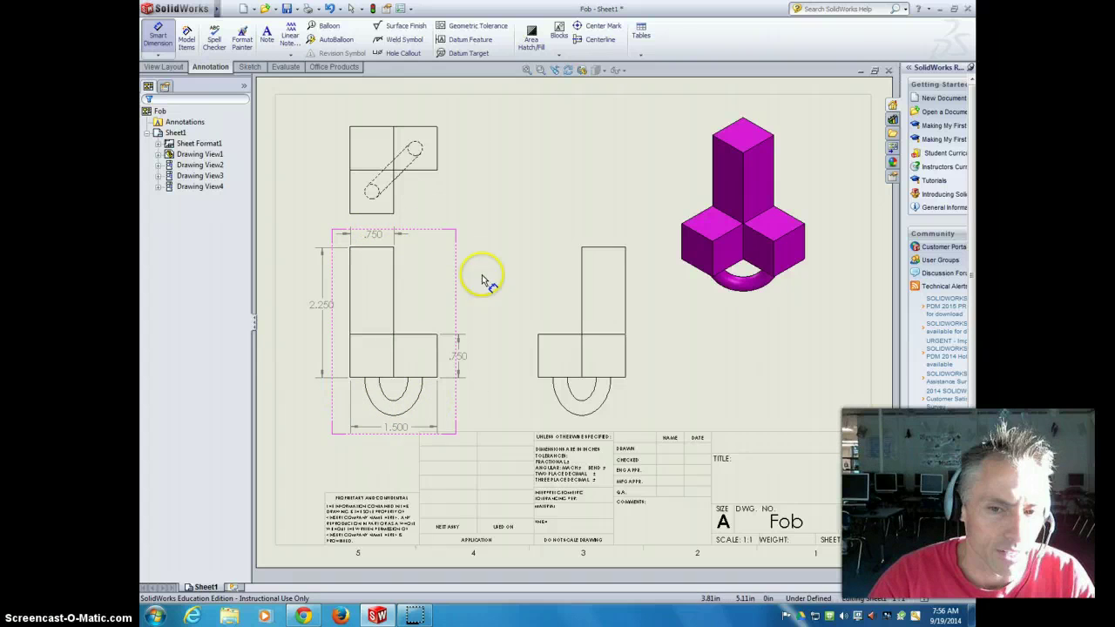
Dimension the tall block's width above the right-side view and the overall base width below it
left_click(594, 249)
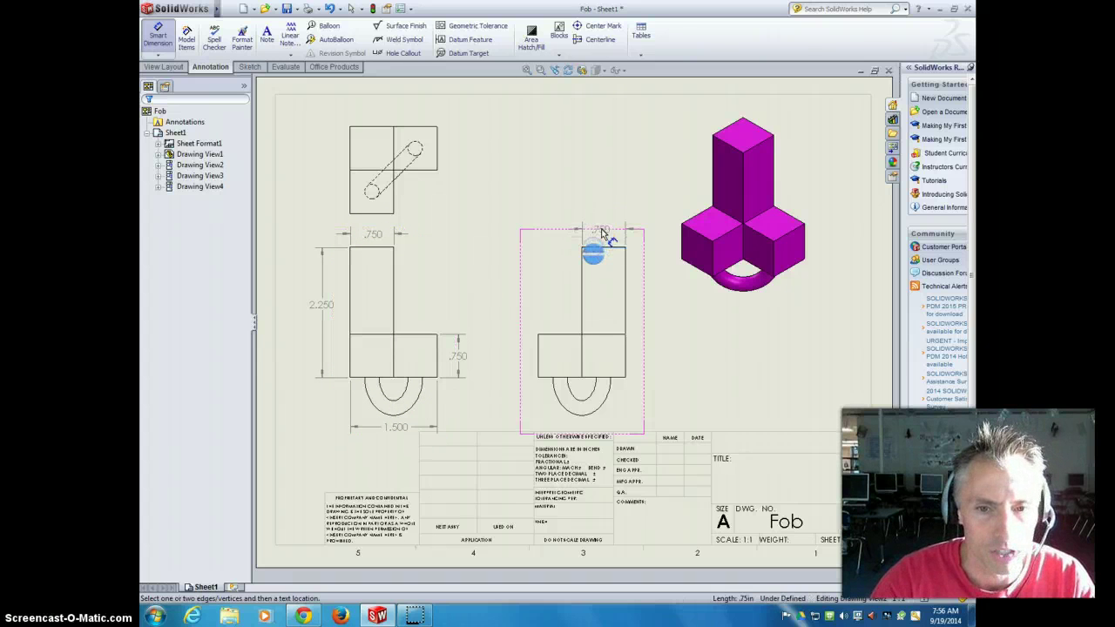
left_click(605, 228)
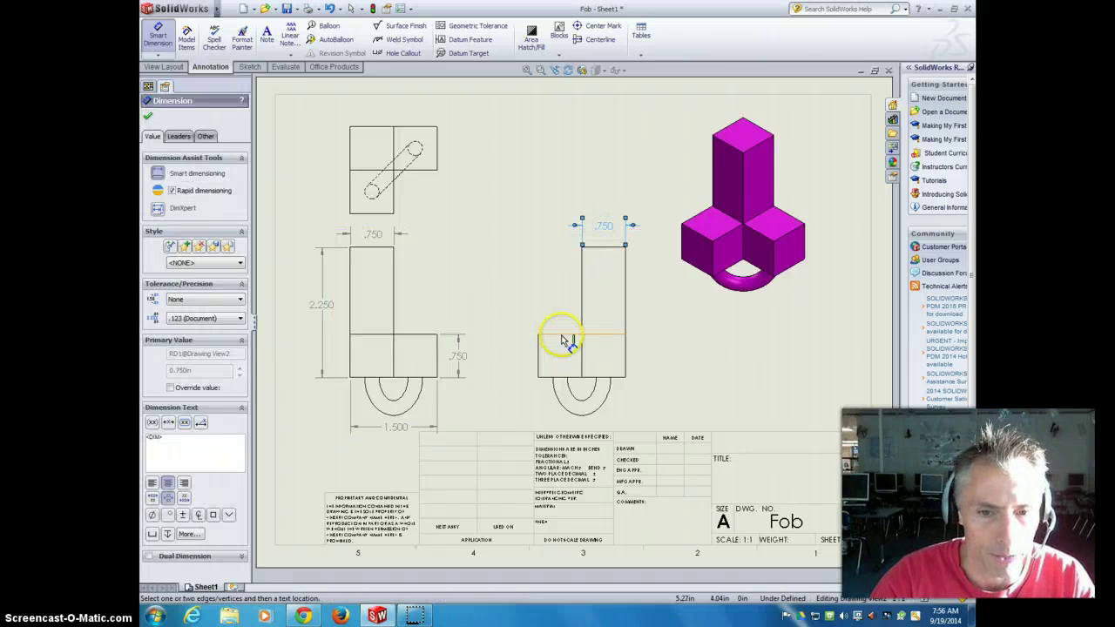
left_click(575, 384)
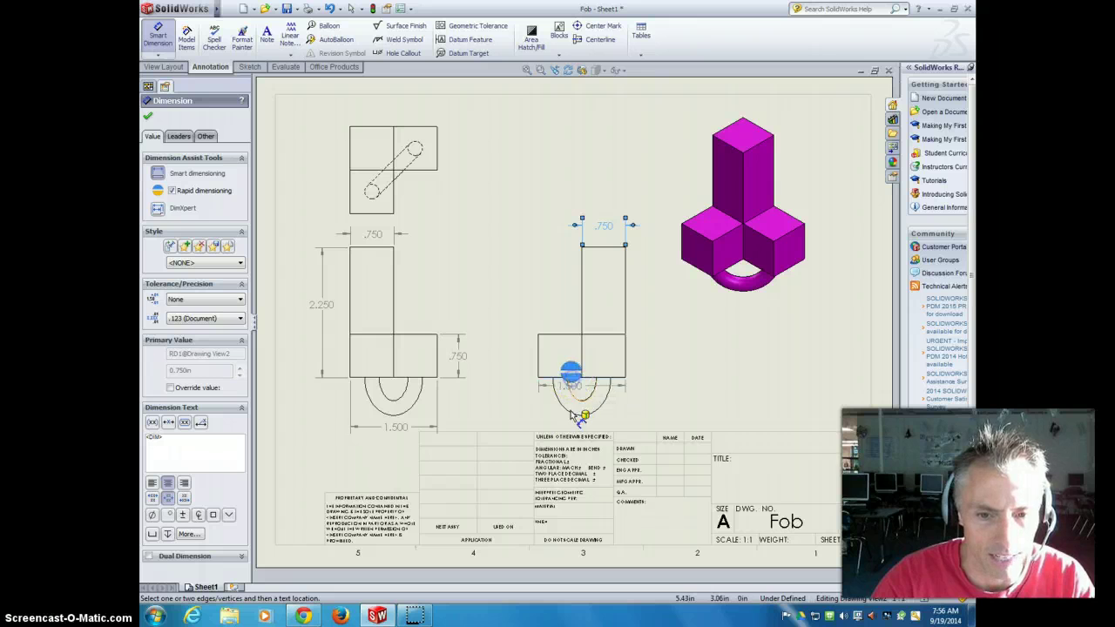
left_click(584, 427)
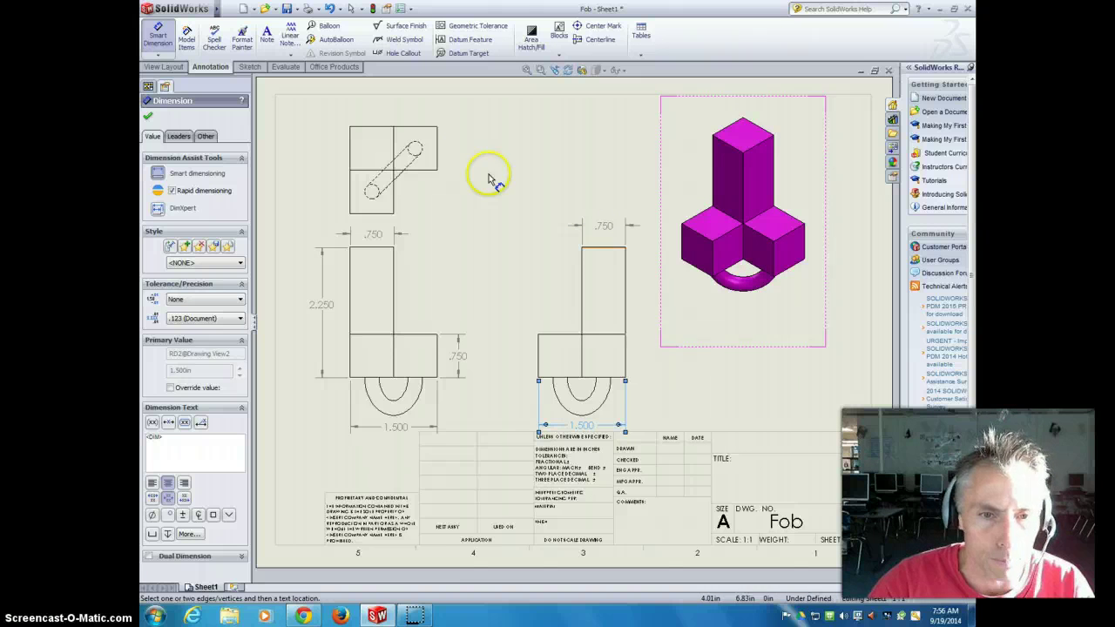
Add a diameter dimension to the loop's upper hidden circle in the top view, placed to the right of the view
left_click(417, 148)
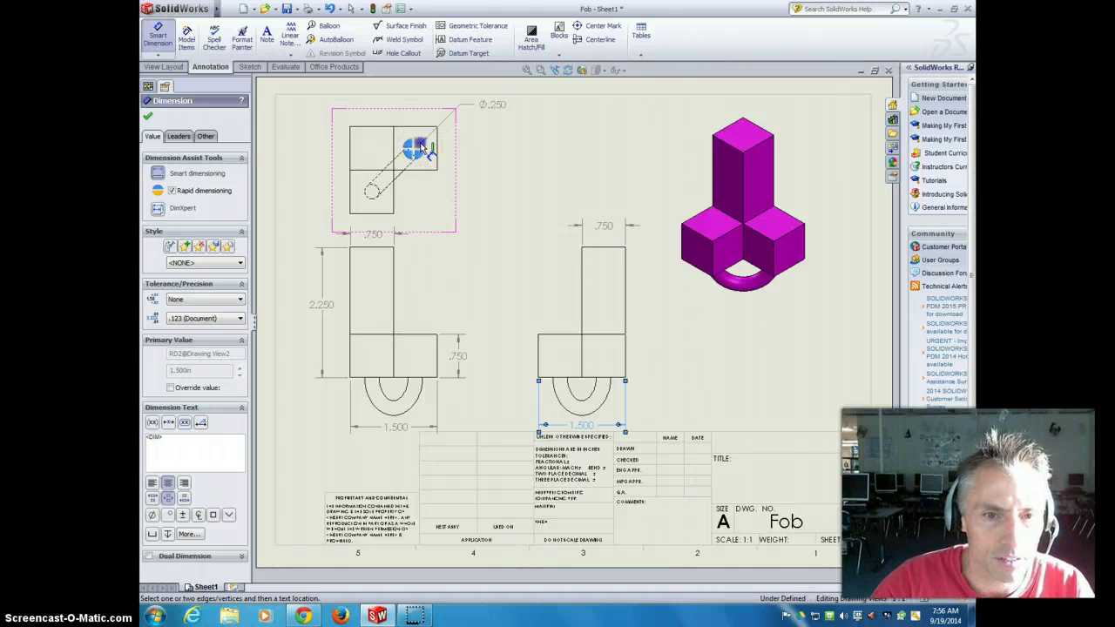
left_click(528, 126)
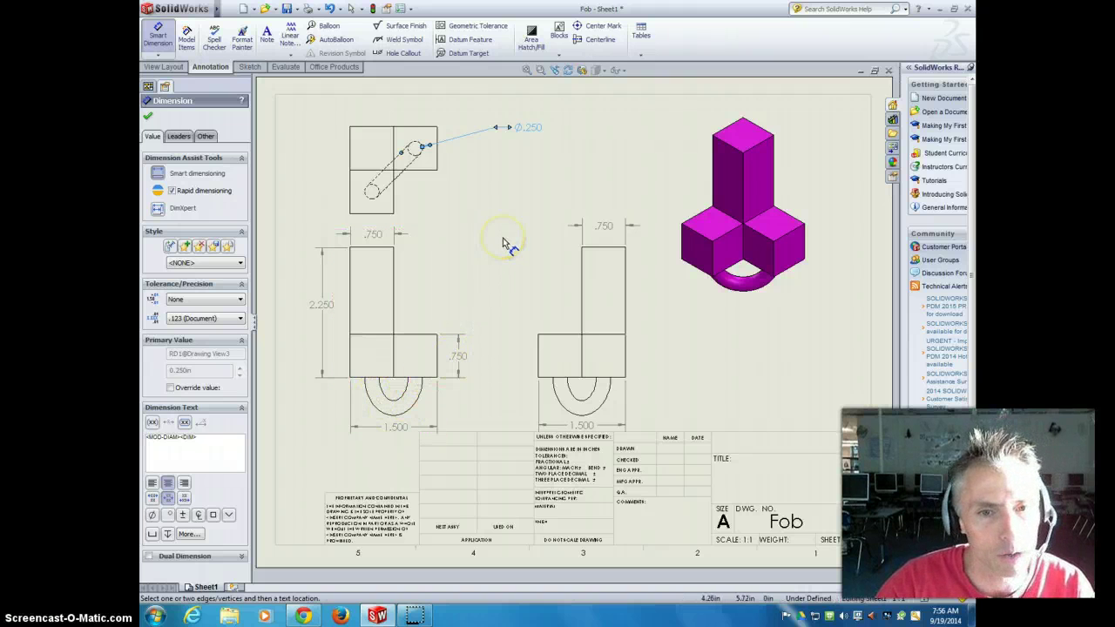
left_click(453, 186)
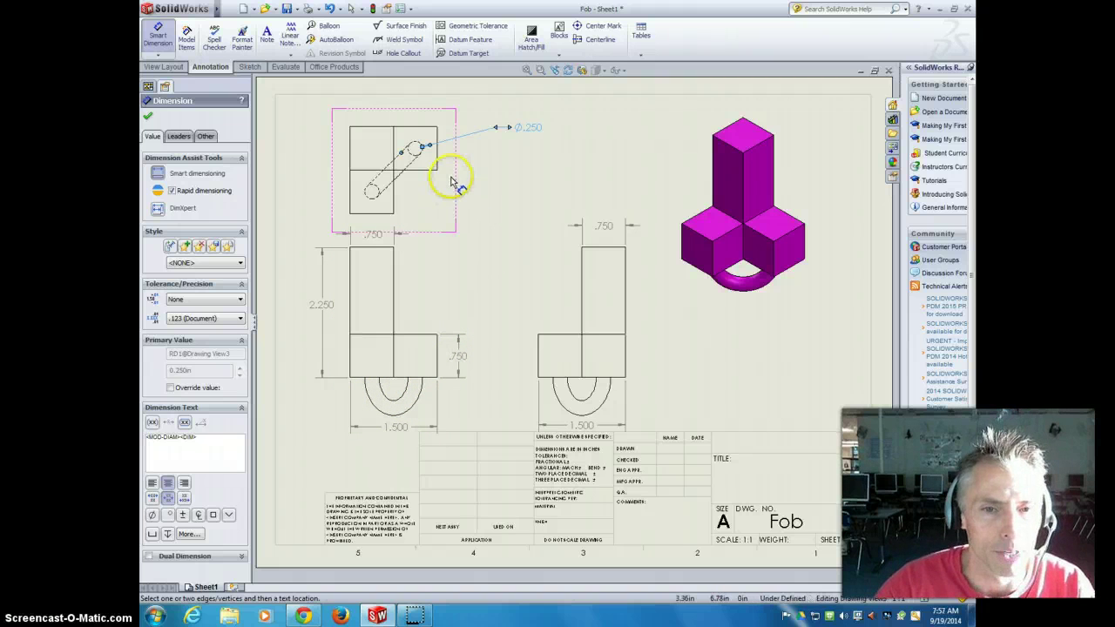
Add the note "Loop was a 180 degree rotation" to the right of the top view, below the diameter dimension
left_click(267, 37)
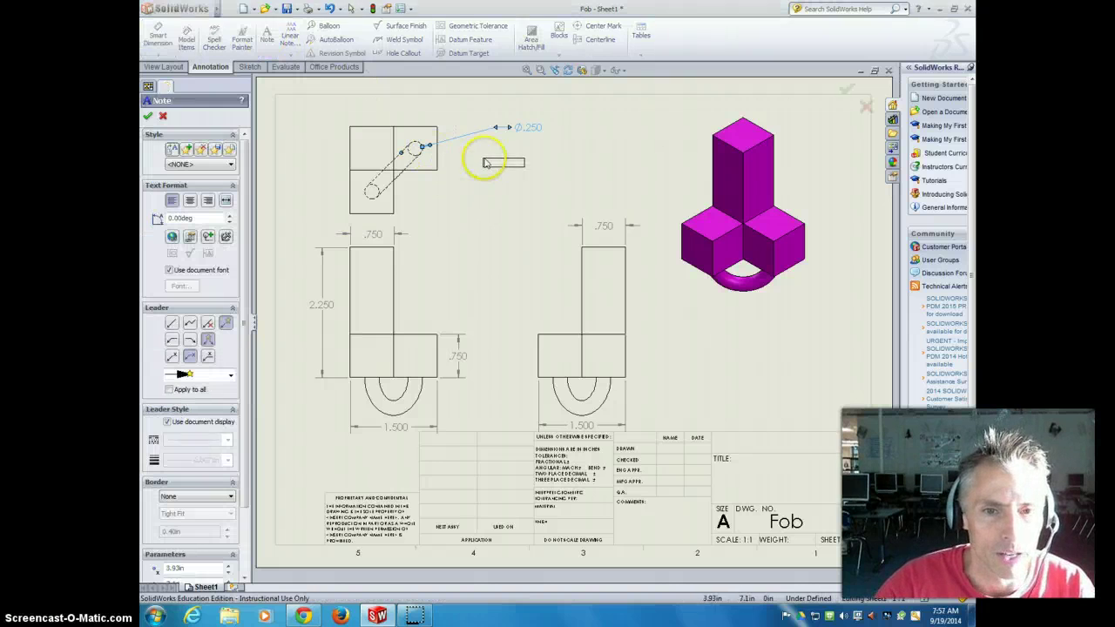
left_click(485, 160)
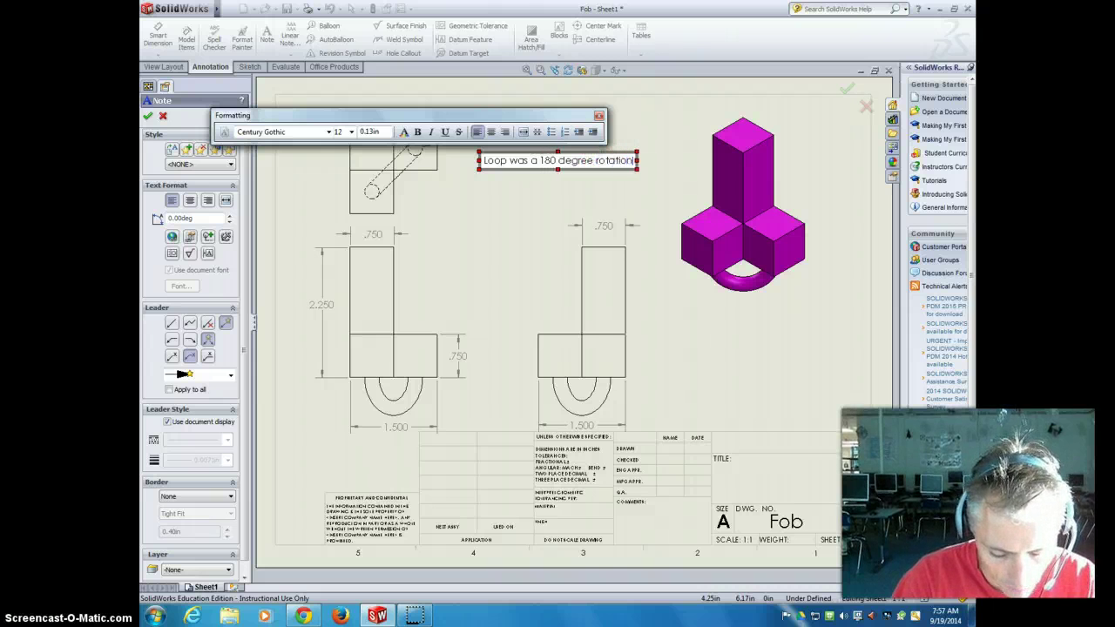
left_click(486, 232)
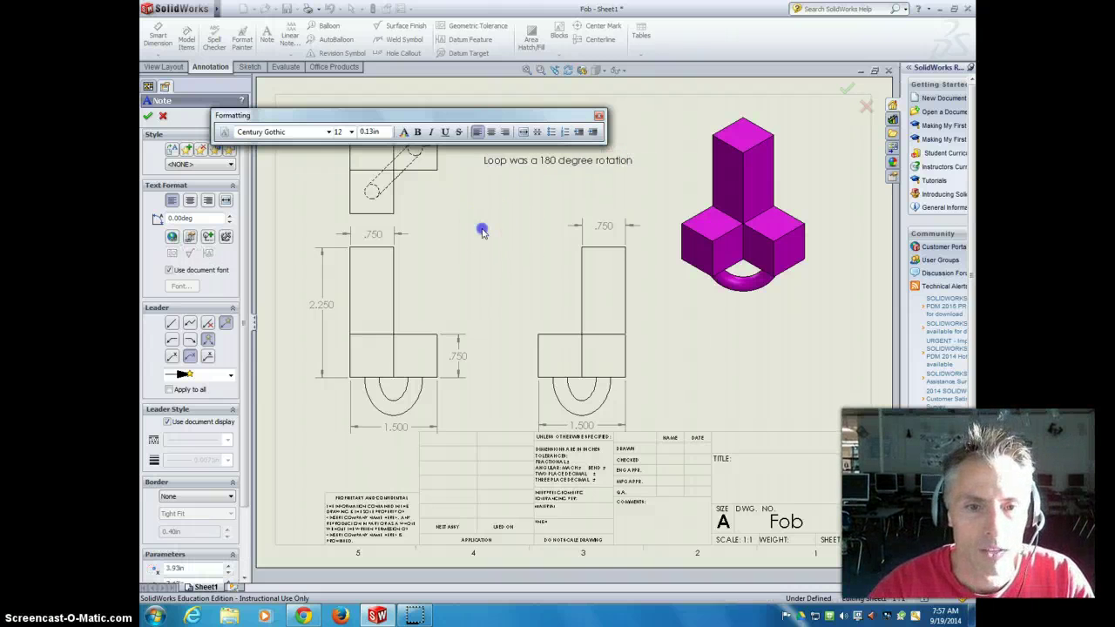
Place another copy of the note above the diameter dimension, with its leader pointing beside the loop's upper circle in the top view
left_click(484, 129)
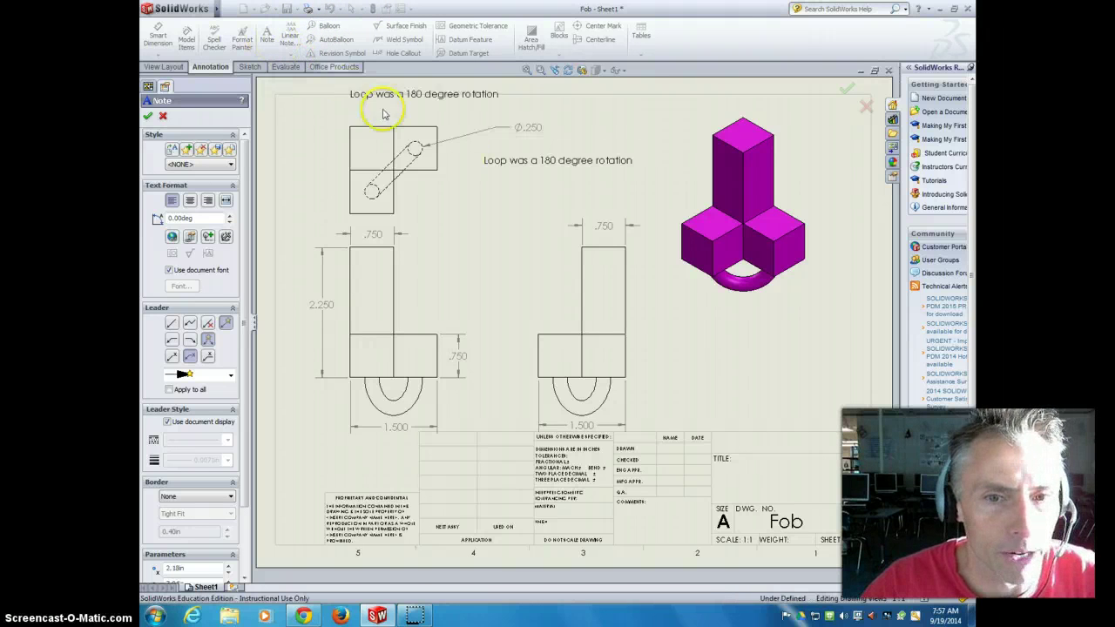
left_click(512, 170)
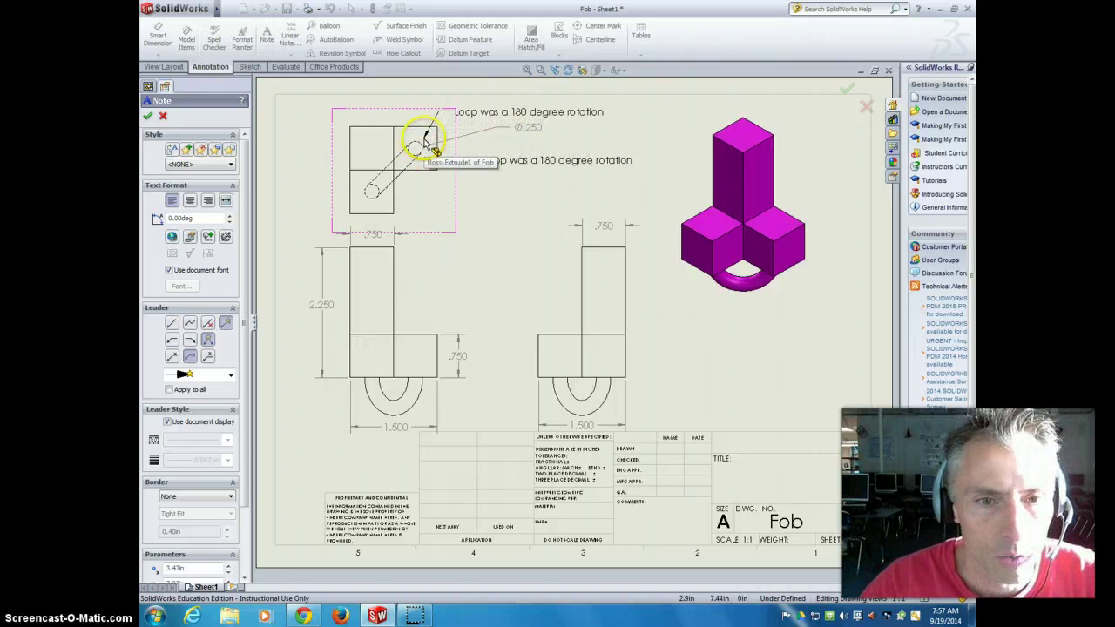
left_click(425, 142)
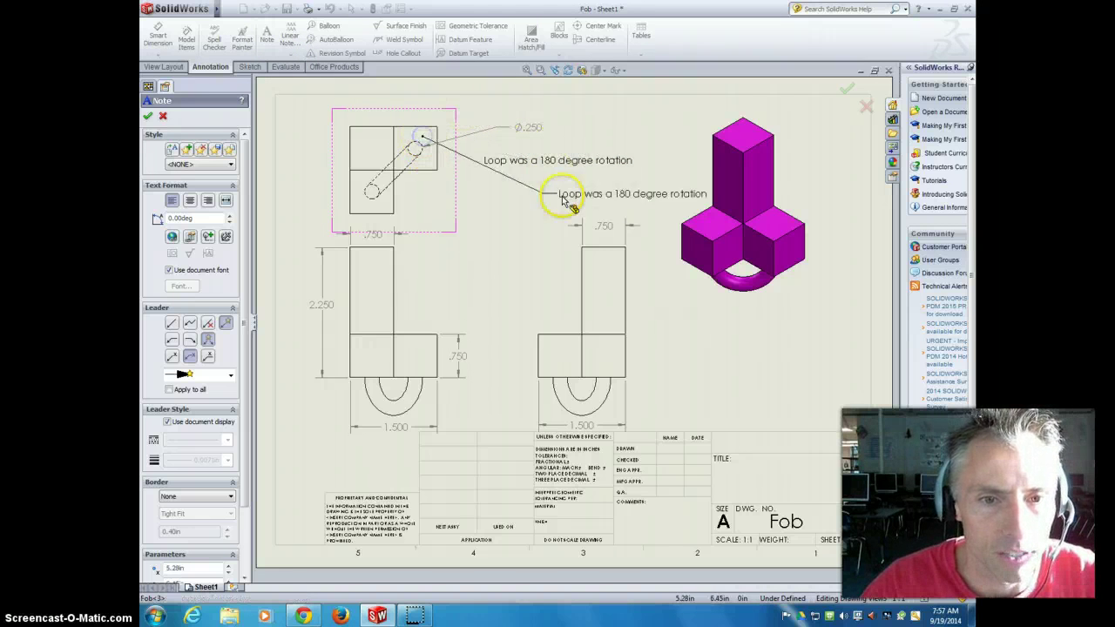
left_click(502, 106)
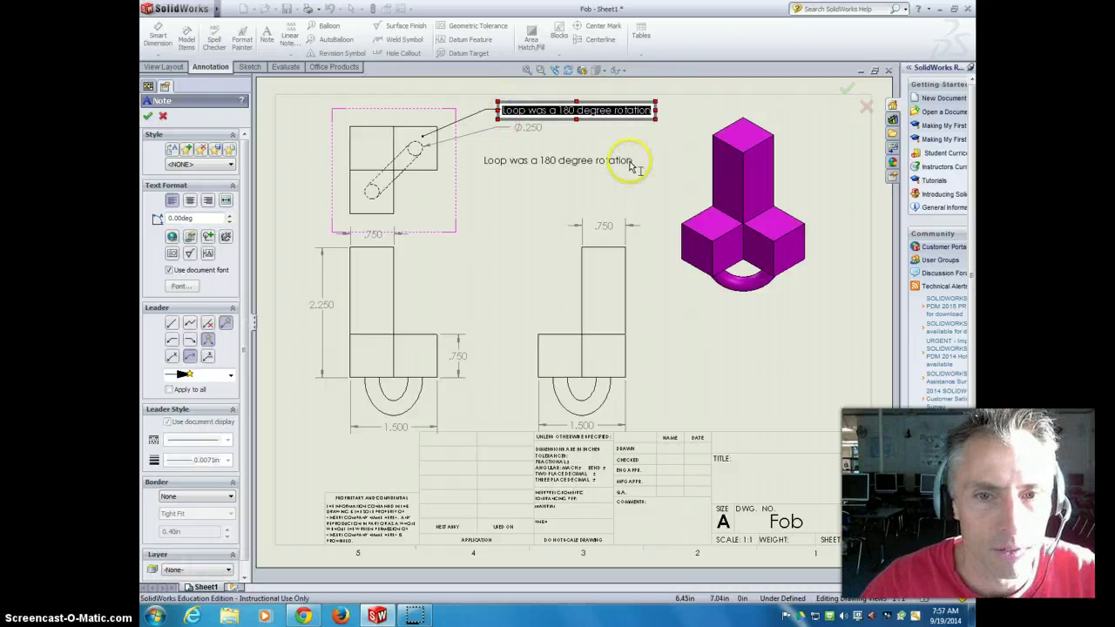
left_click(886, 66)
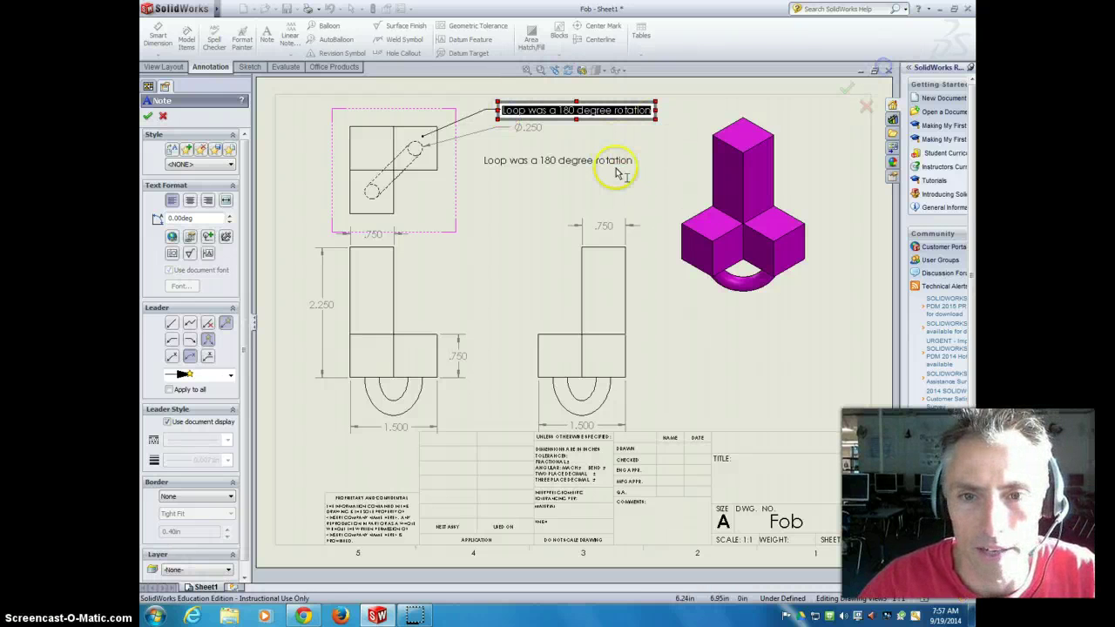
left_click(627, 163)
left_click(616, 157)
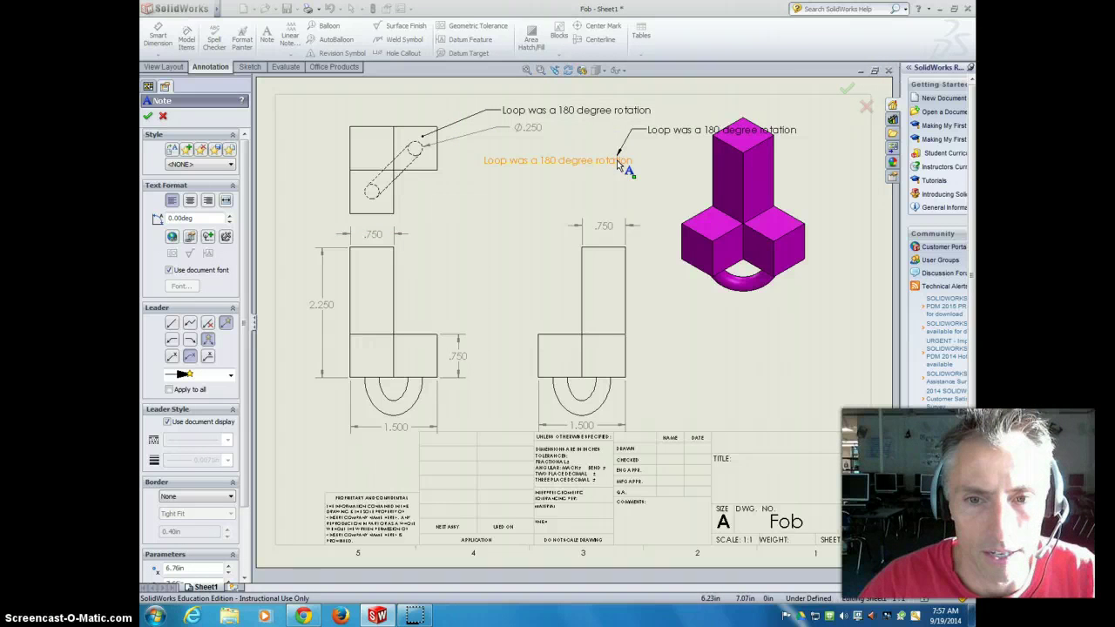
left_click(619, 165)
right_click(649, 131)
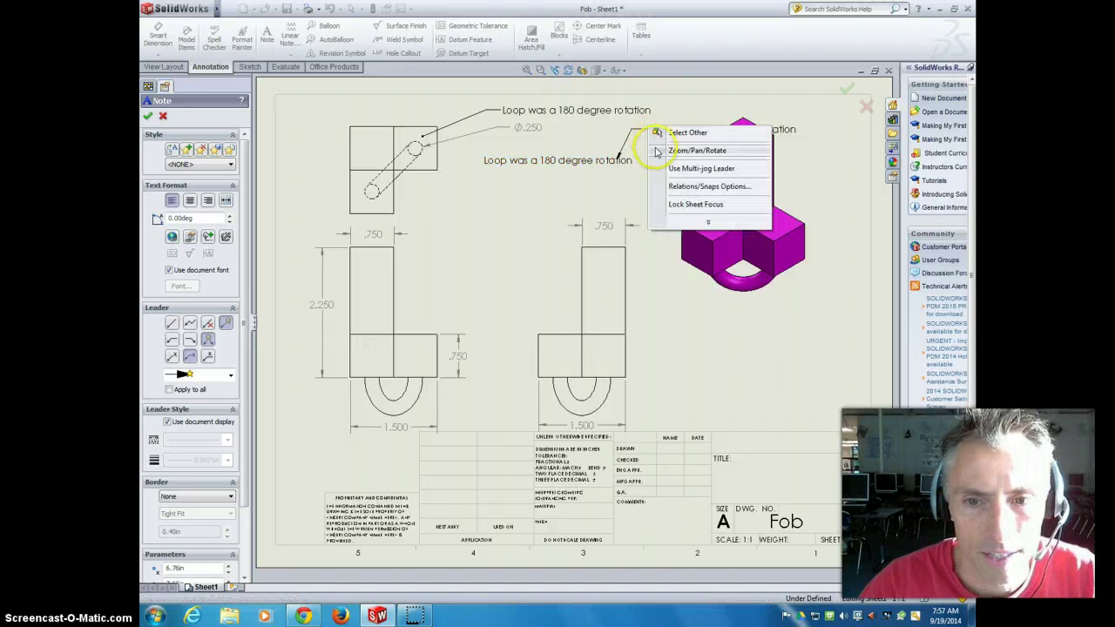
left_click(644, 166)
key("ctrl+z")
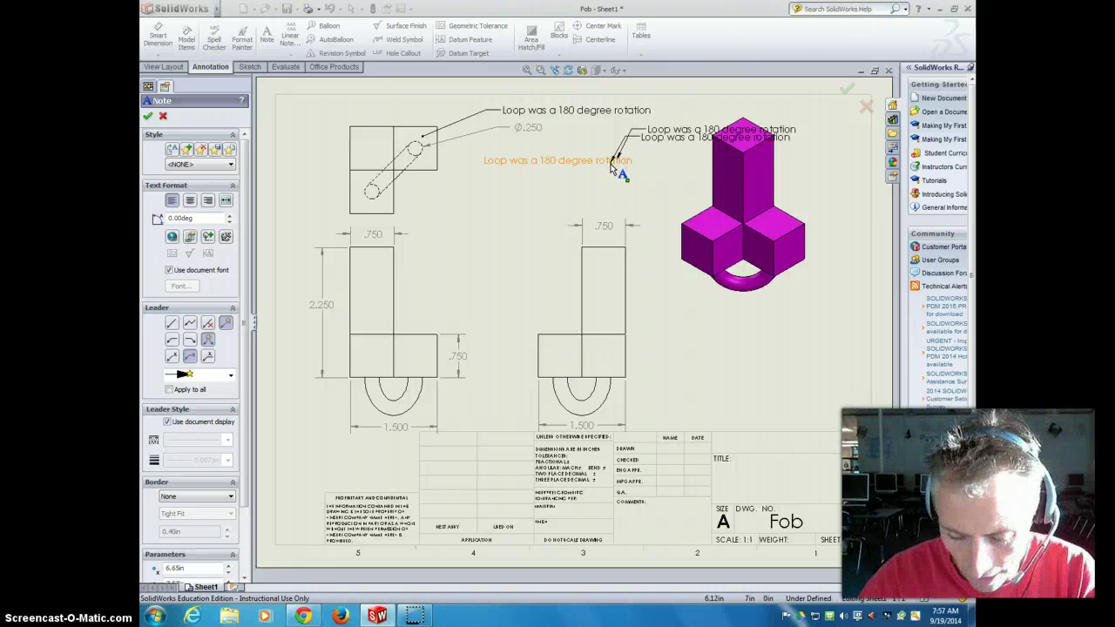
left_click(614, 168)
left_click_drag(636, 139, 483, 161)
double_click(577, 175)
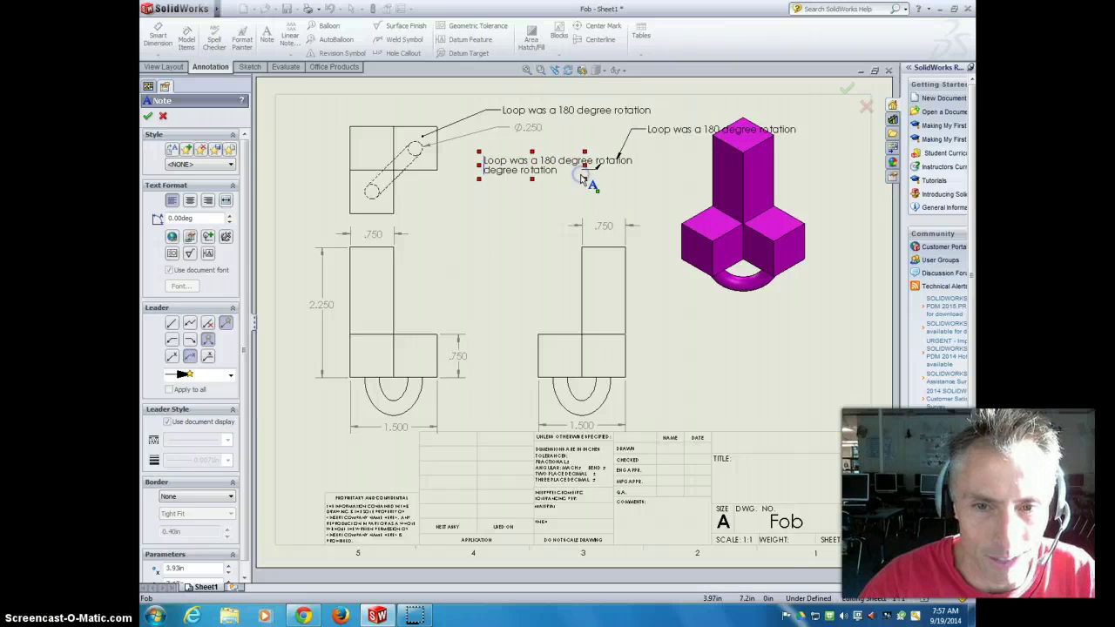
left_click(869, 118)
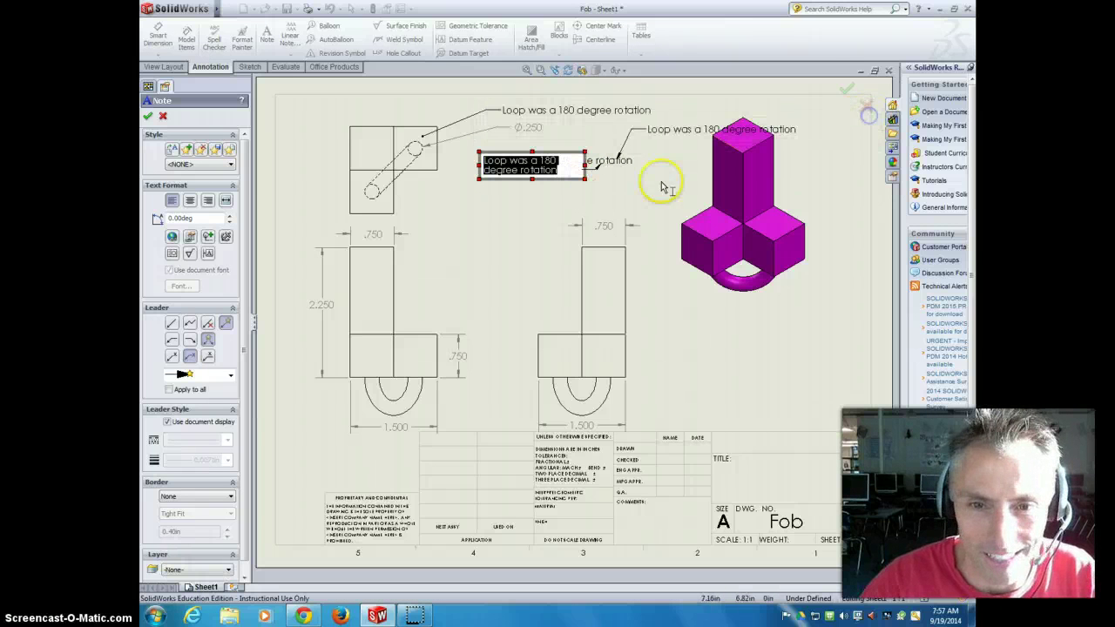
left_click(846, 90)
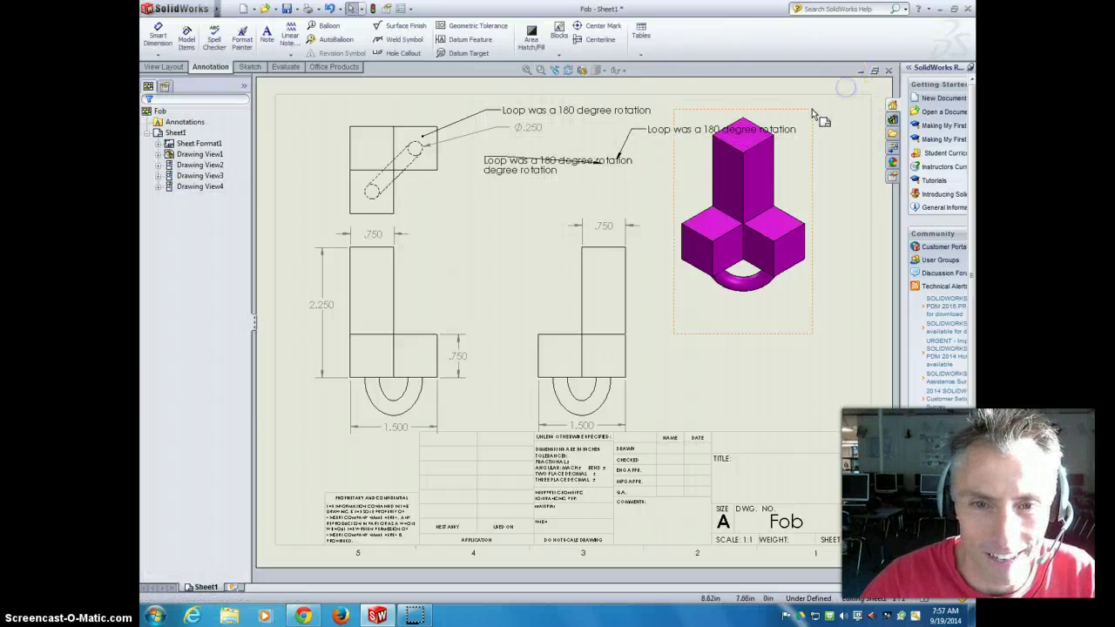
Delete the leaderless note and the two stray copies, keeping only the note whose leader points into the top view
left_click(502, 158)
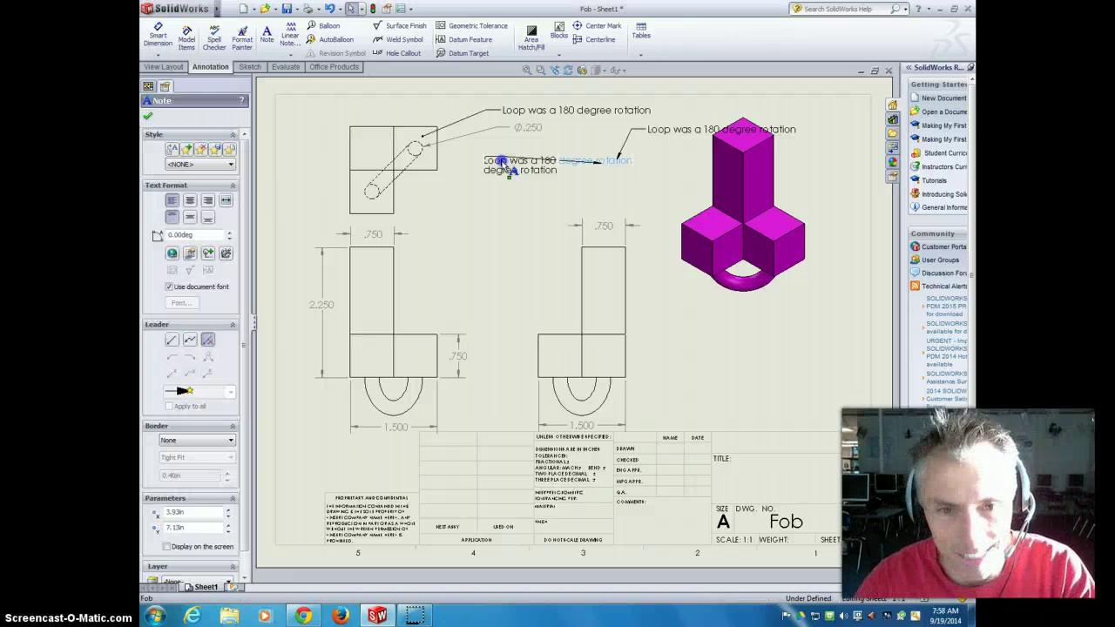
key("Escape")
left_click(508, 170)
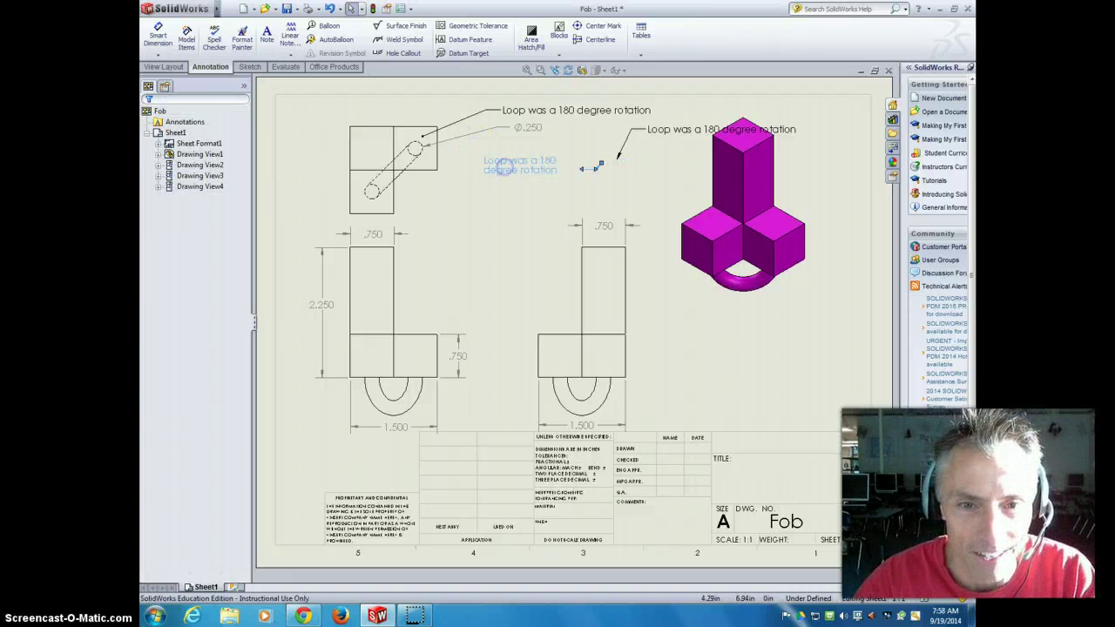
key("Delete")
left_click(622, 142)
key("Delete")
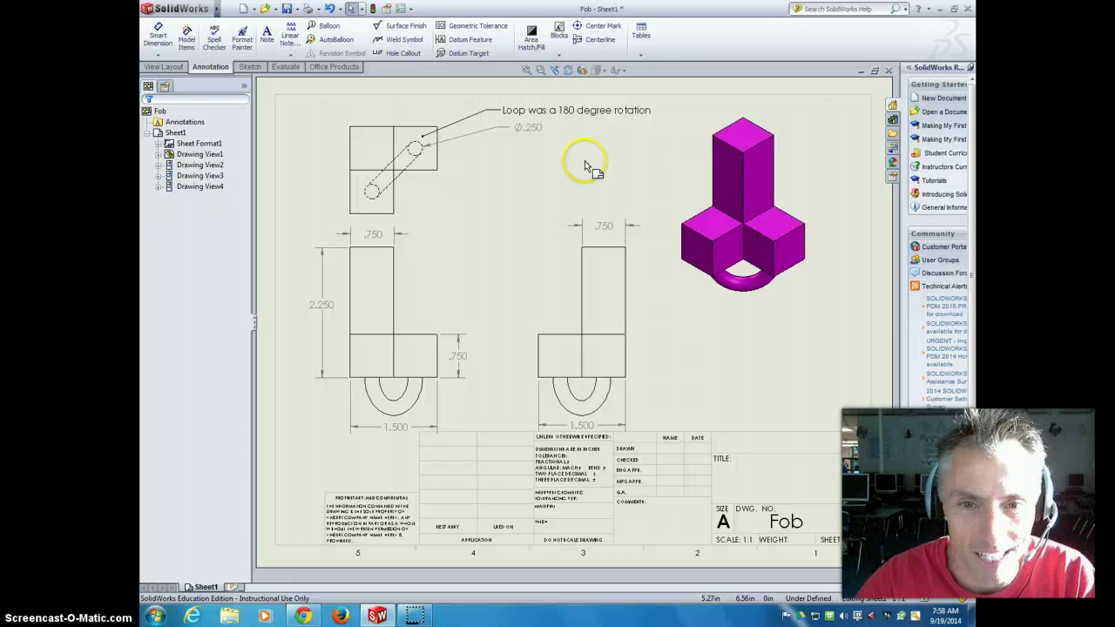